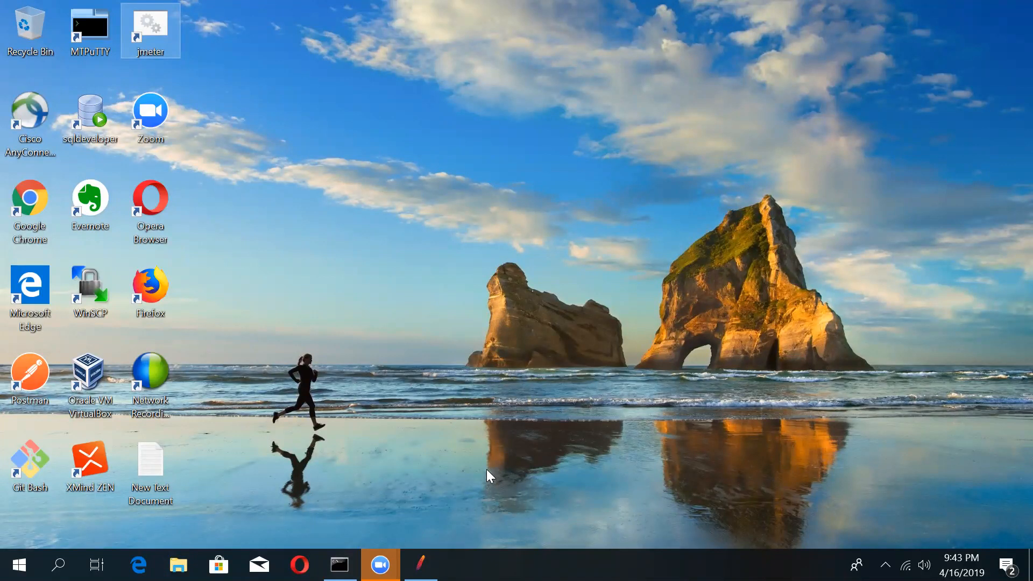
Step: Switch to JMeter and open the IMDB_Assertions.jmx test plan from the apache-jmeter-3.2 scripts folder
click(421, 563)
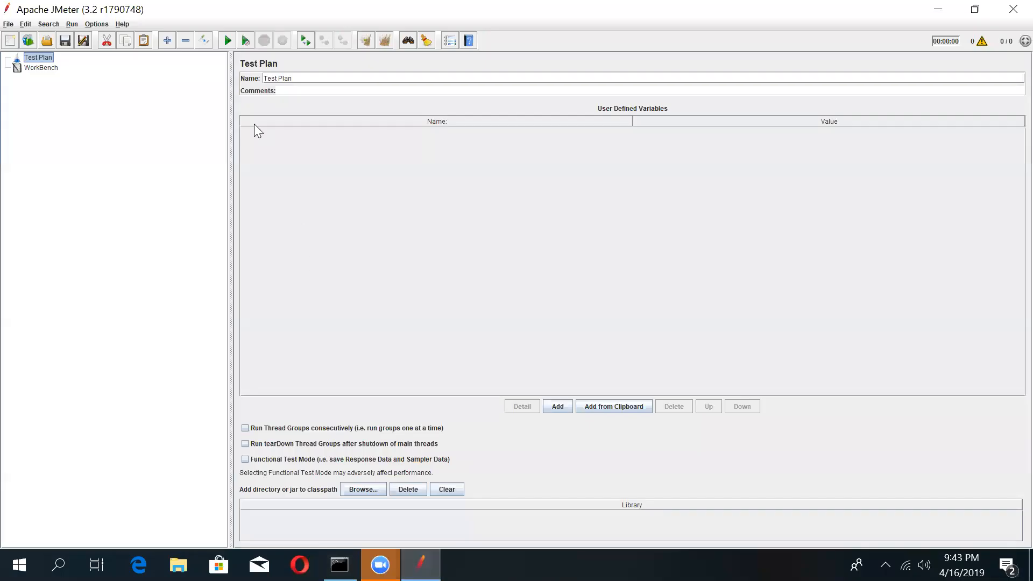
click(8, 25)
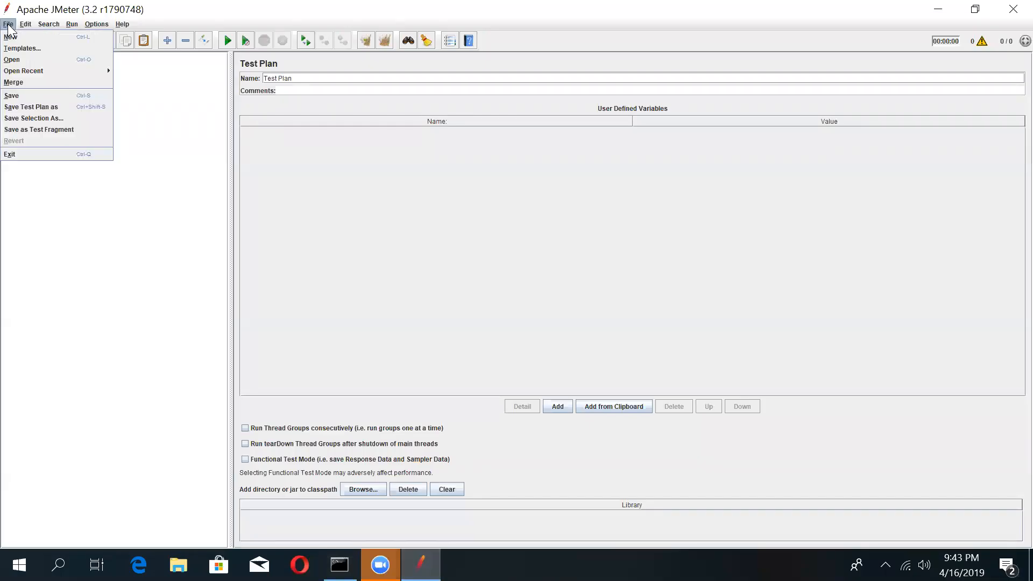
click(12, 60)
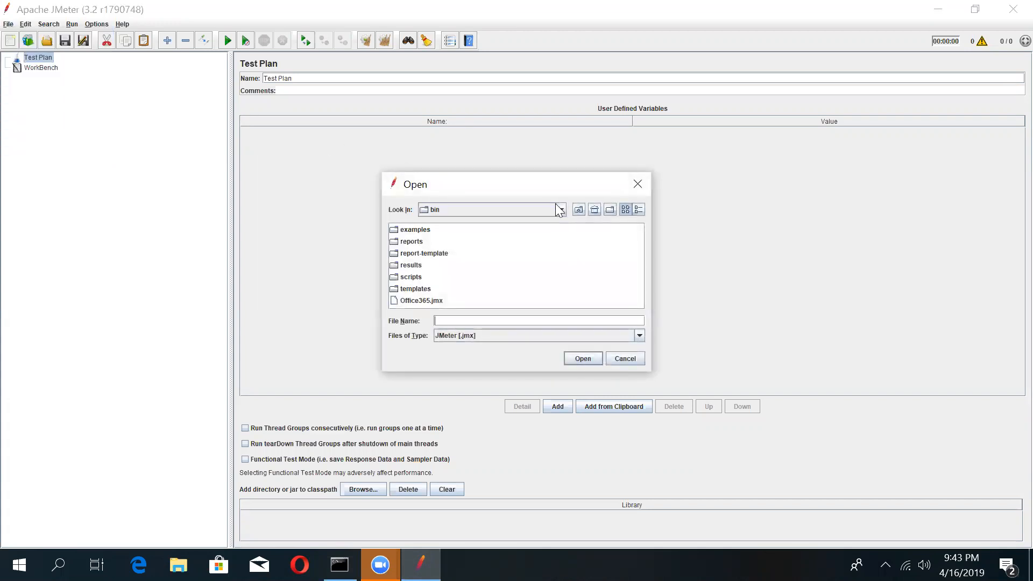
click(559, 210)
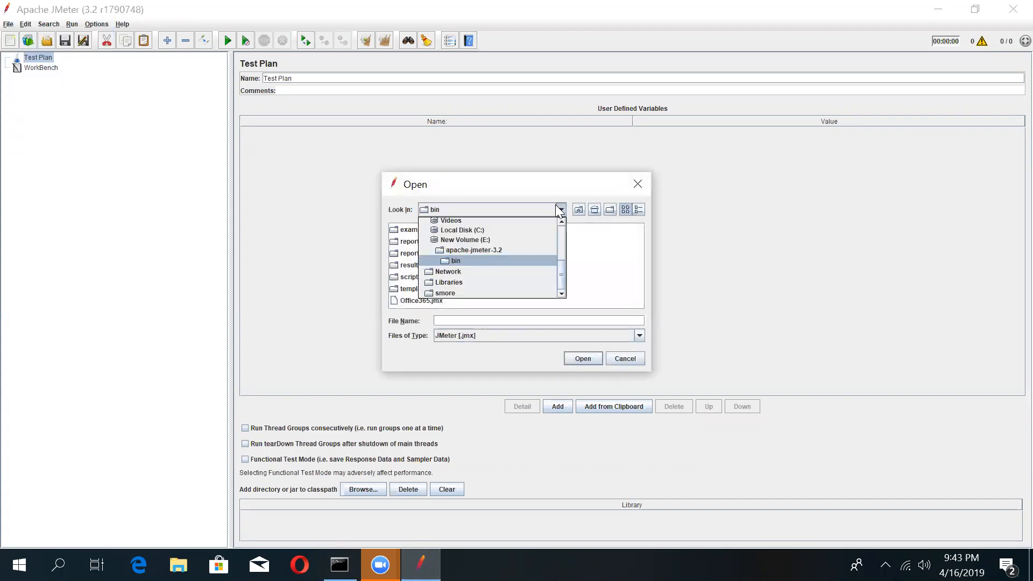
click(488, 252)
double_click(468, 237)
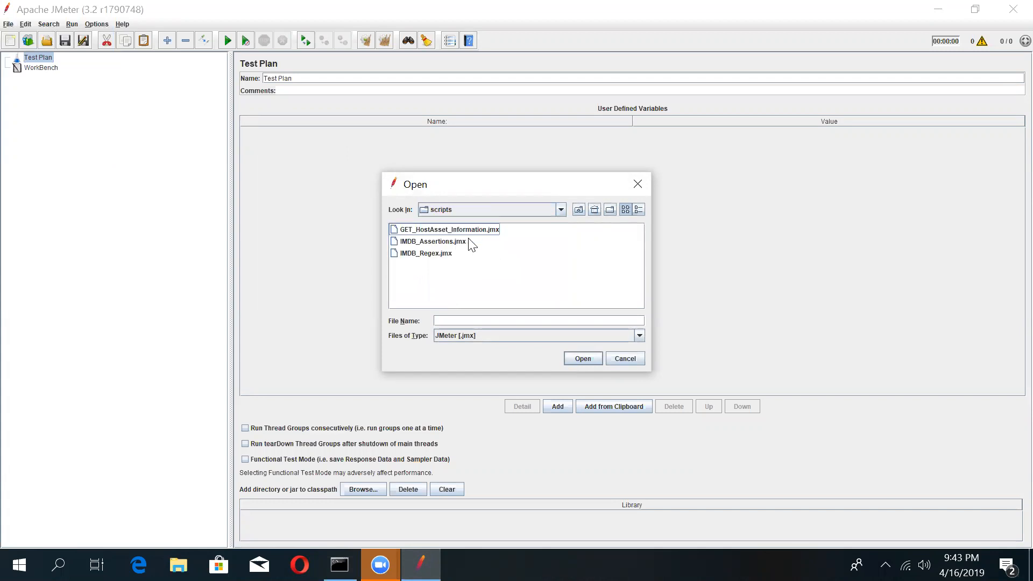
double_click(427, 242)
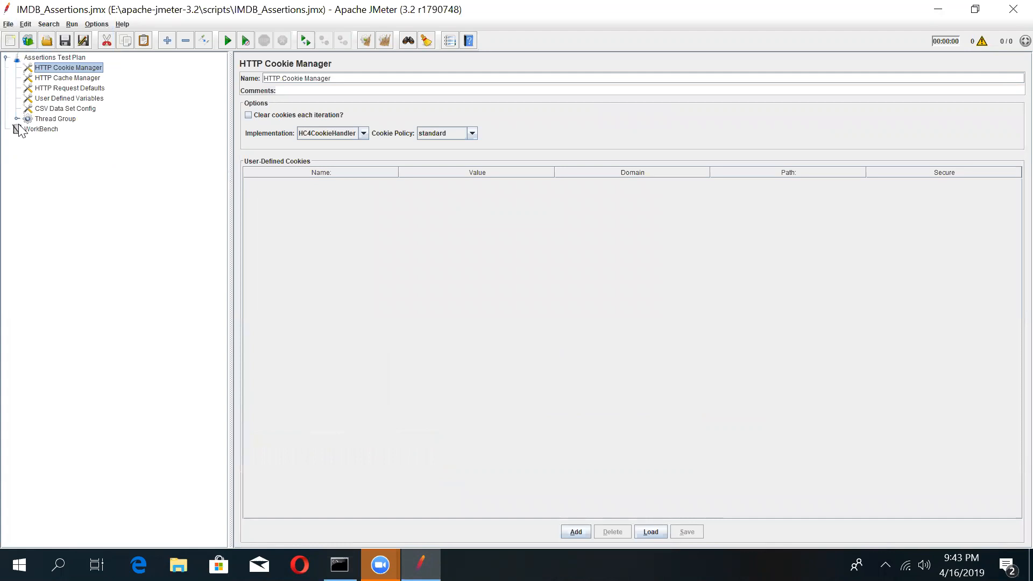
Step: Expand the Thread Group and its HTTP Request - ${Moviename} sampler to list the assertions beneath it
click(18, 119)
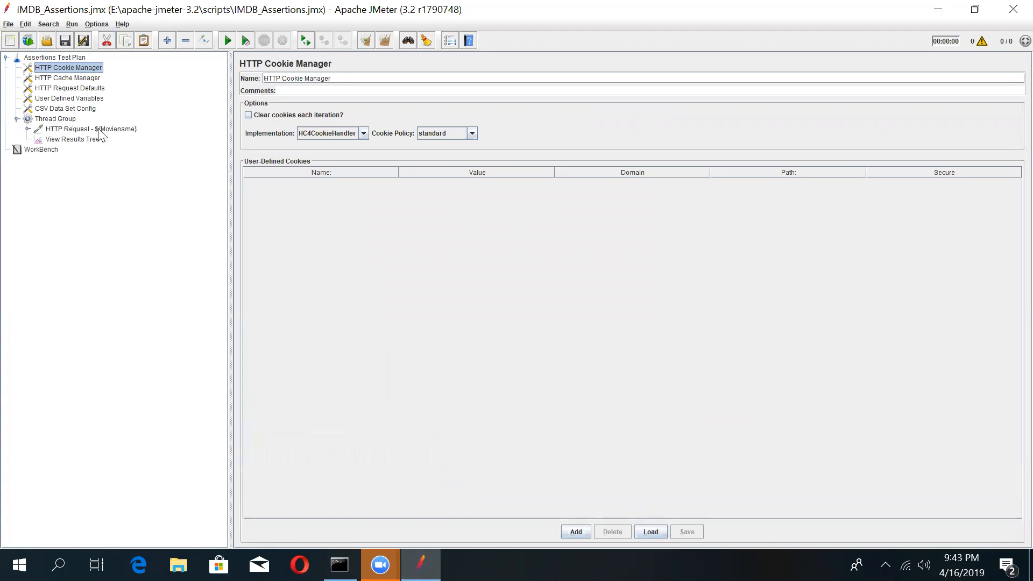
click(59, 130)
click(27, 129)
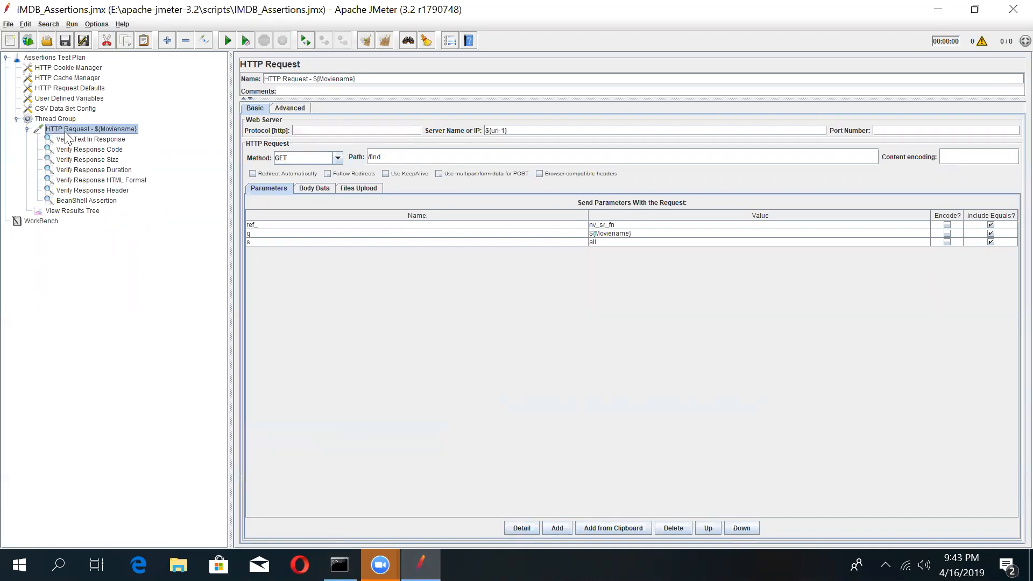
Step: Examine the settings of the cookie and cache managers, request defaults, user variables, CSV data set and the HTTP request's parameters
click(89, 69)
click(88, 77)
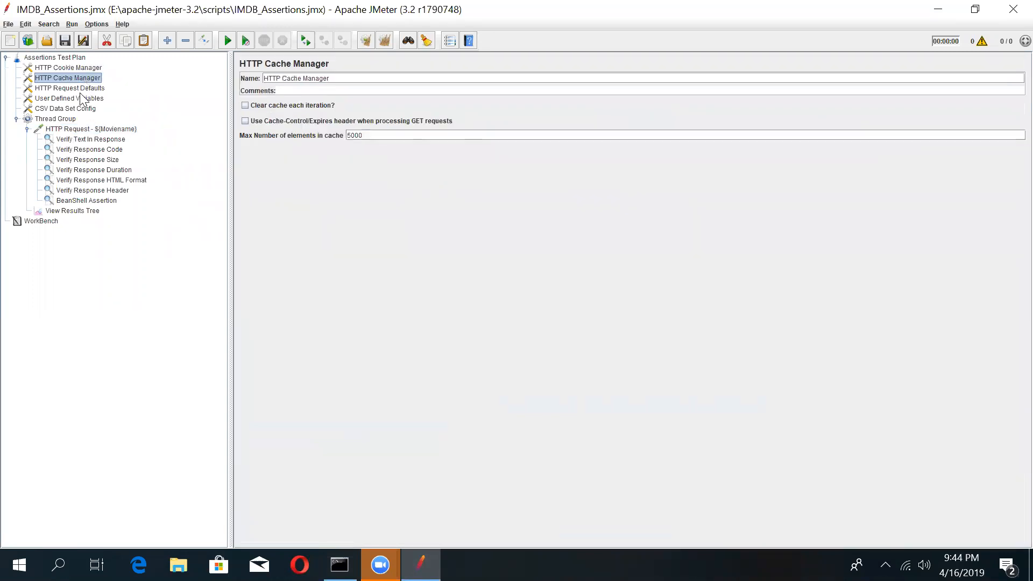
click(81, 93)
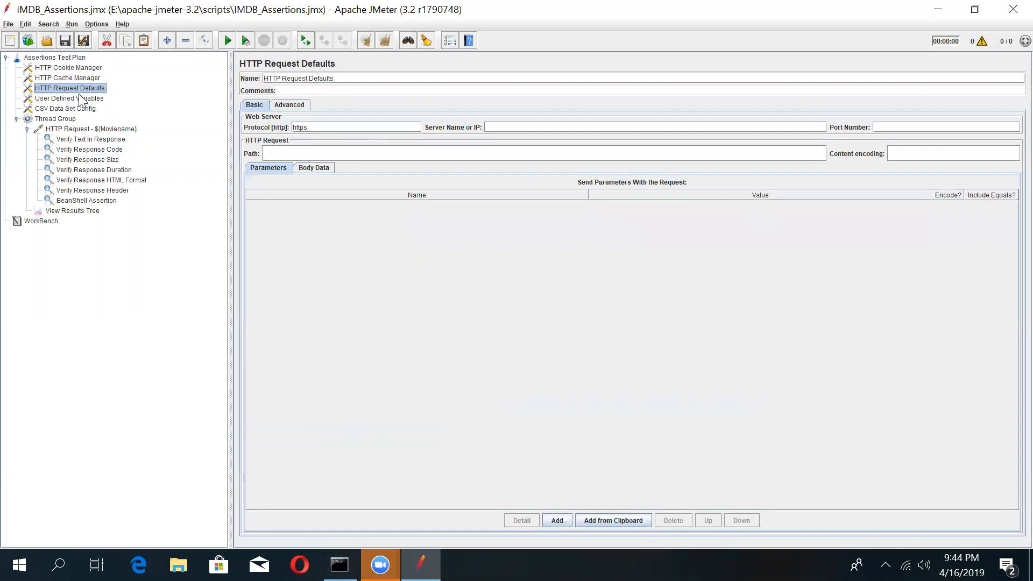
click(79, 96)
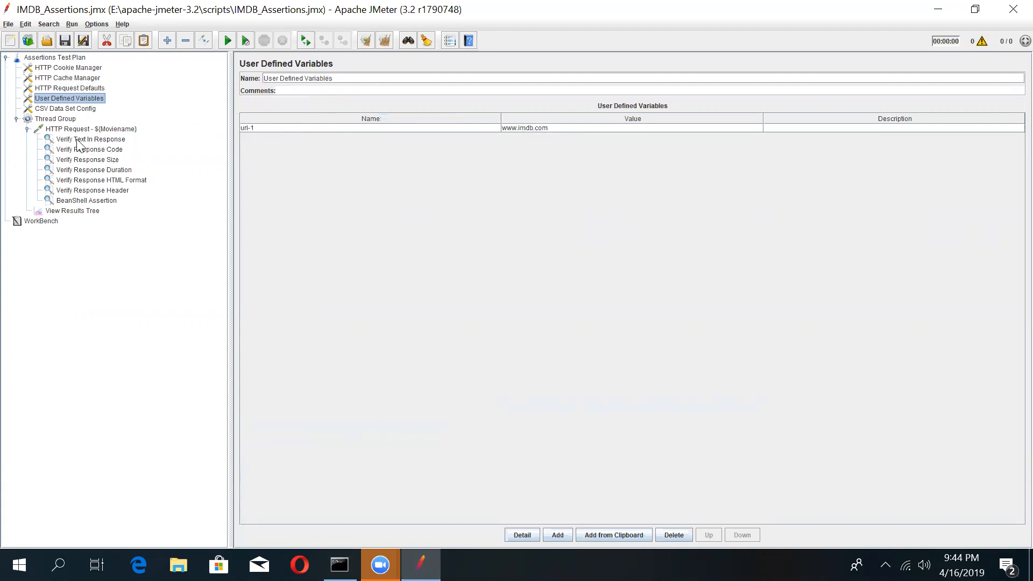
click(63, 109)
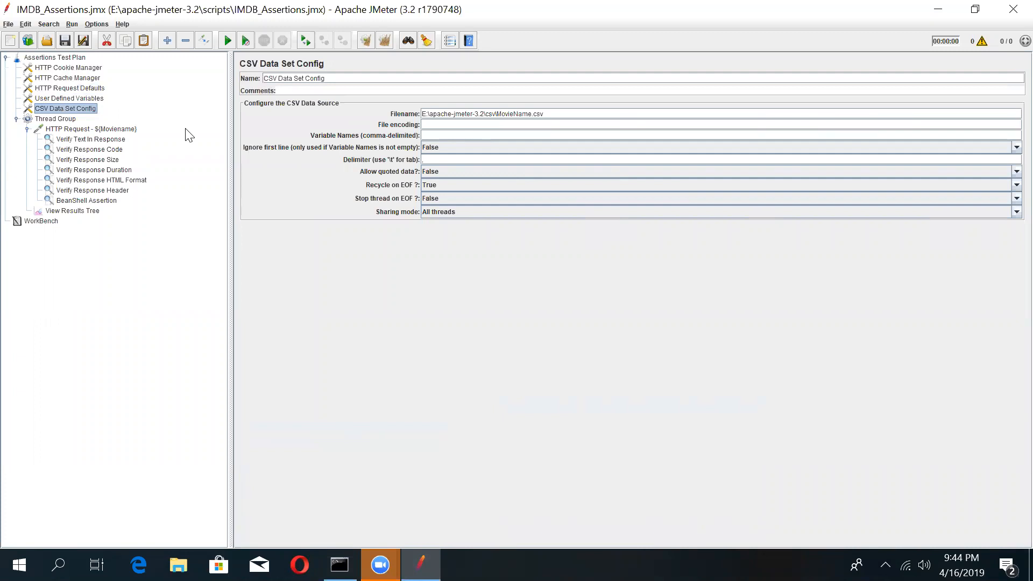
click(56, 130)
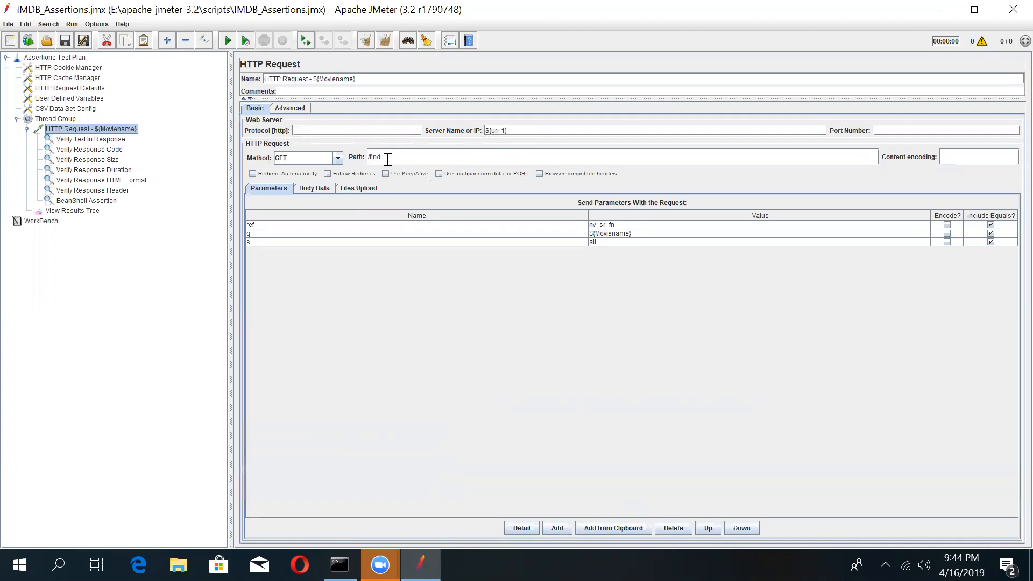
click(255, 235)
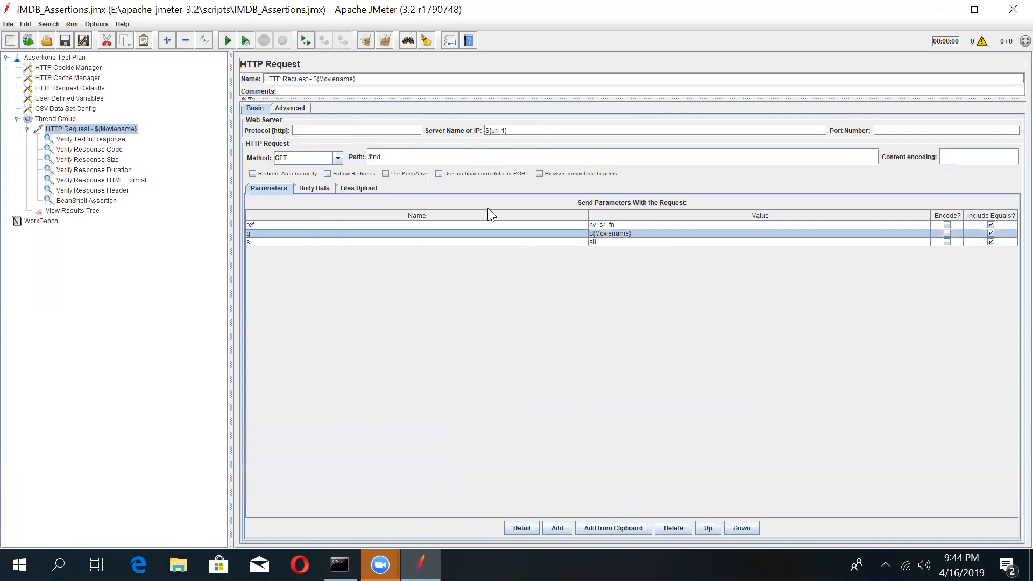
click(62, 109)
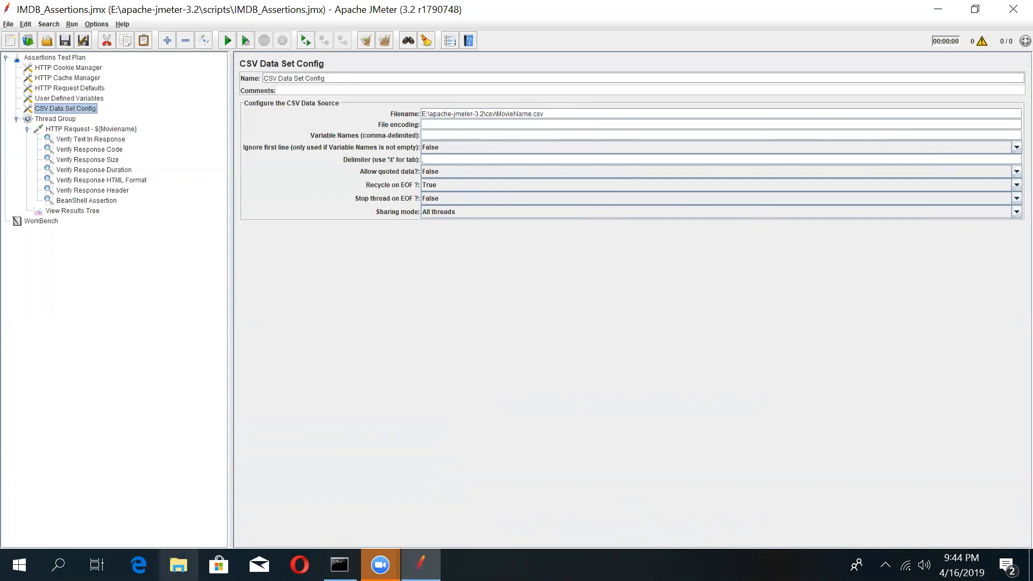
Step: Open the MovieName file from the csv folder of apache-jmeter-3.2 on drive E: to examine its movie names
click(178, 565)
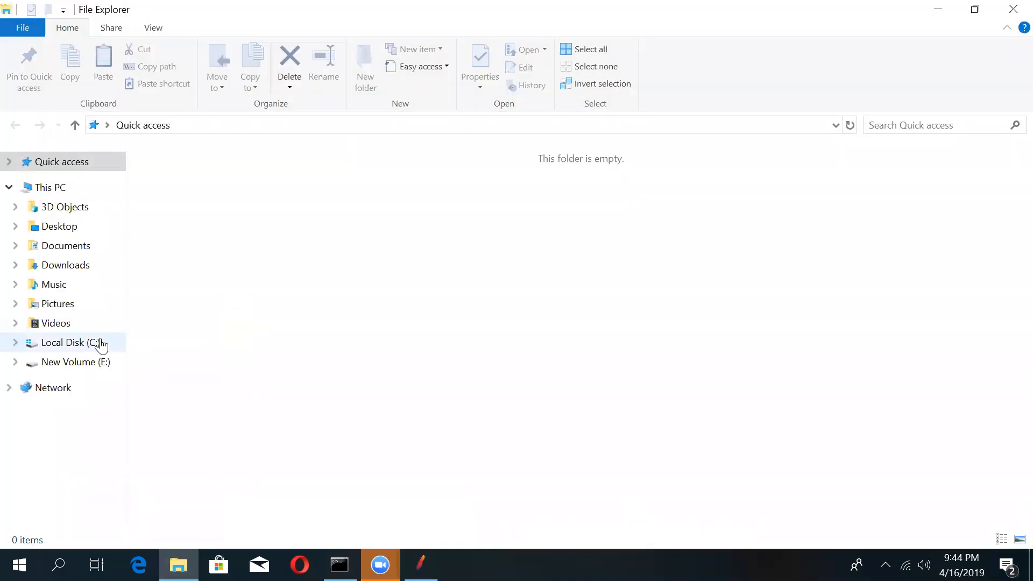
click(102, 362)
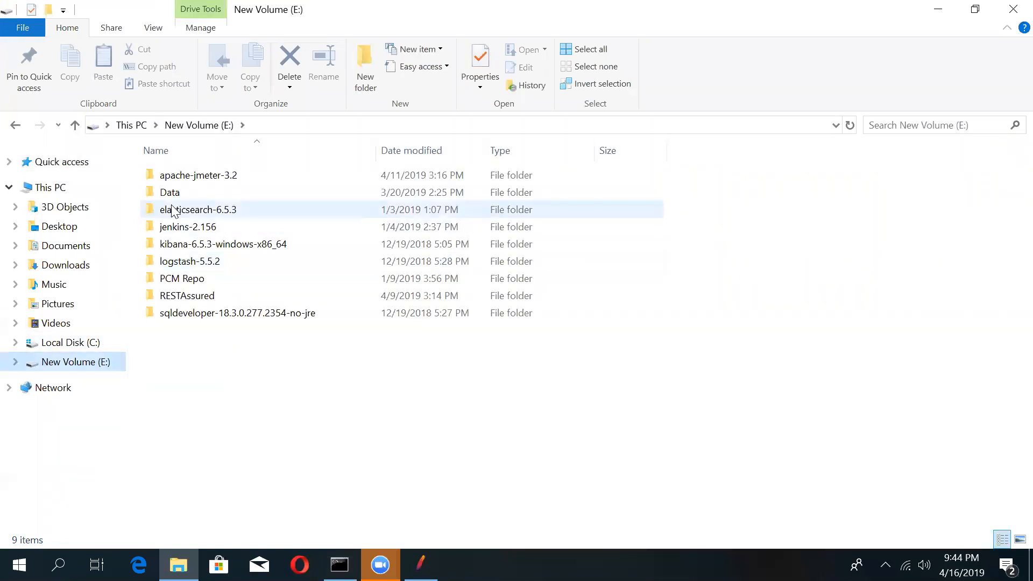
double_click(208, 176)
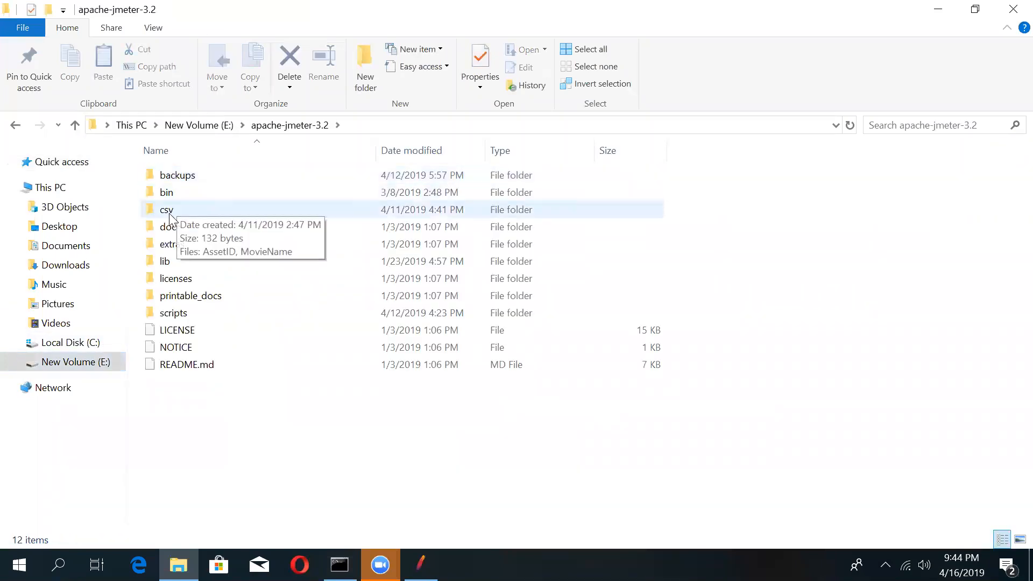
double_click(169, 210)
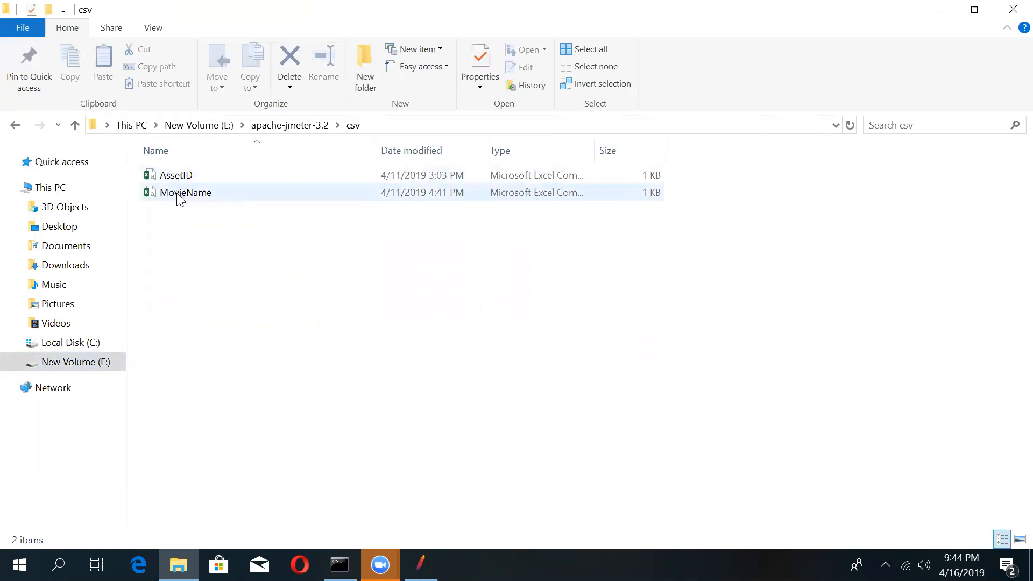
click(180, 199)
right_click(178, 196)
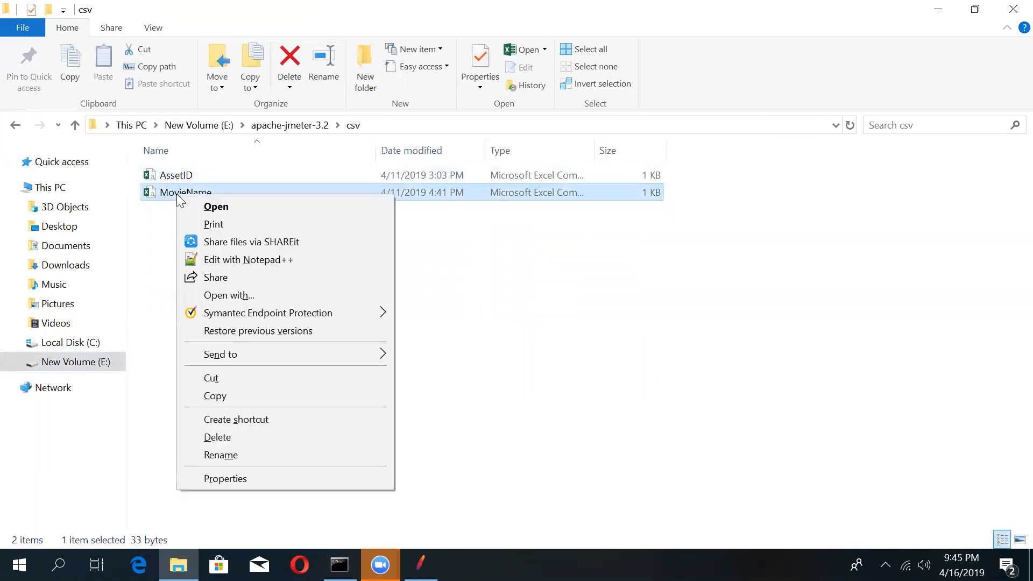
click(213, 205)
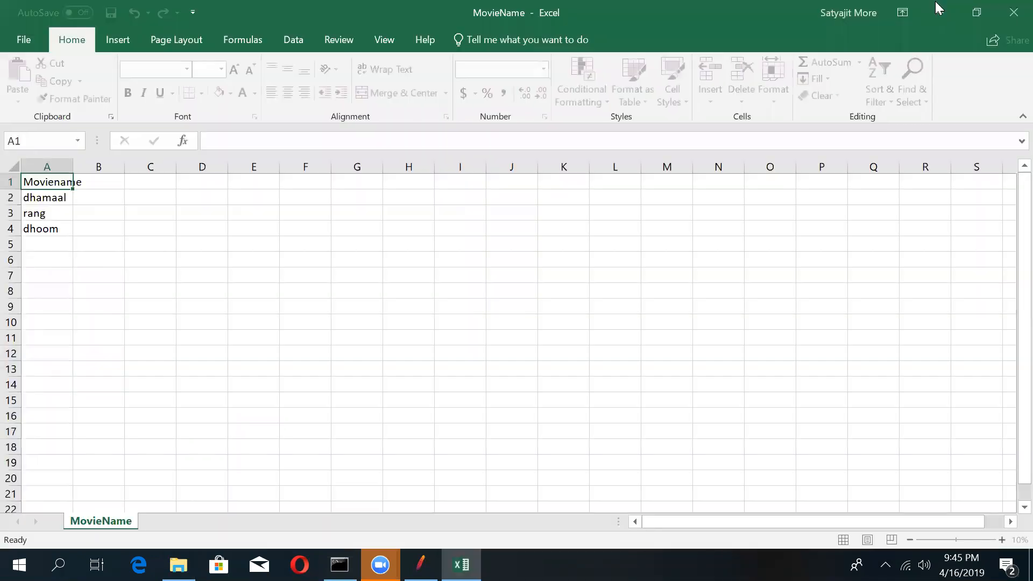
Step: Bring the MovieName workbook back up for another look, close it and return to JMeter
click(938, 7)
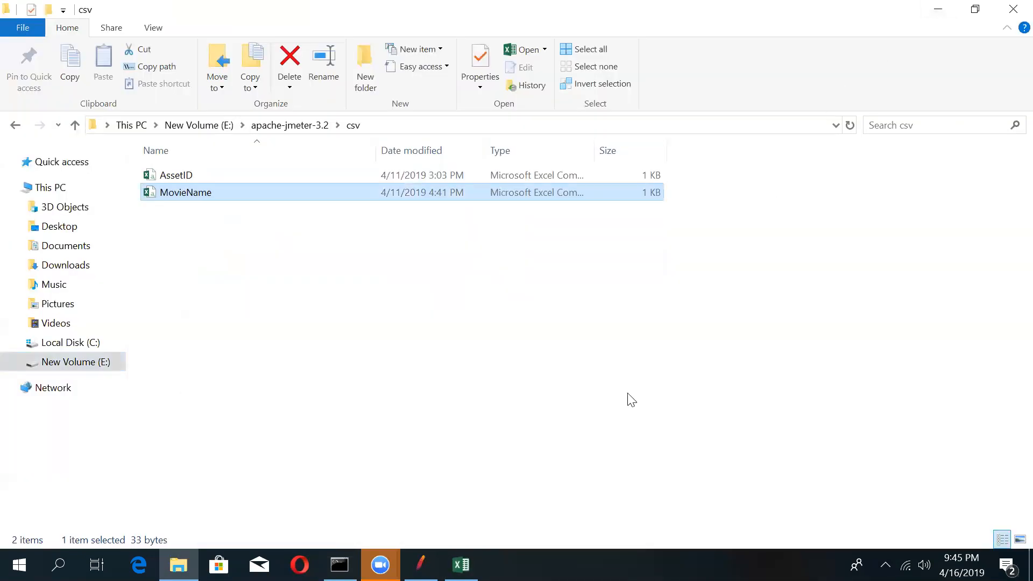
double_click(462, 193)
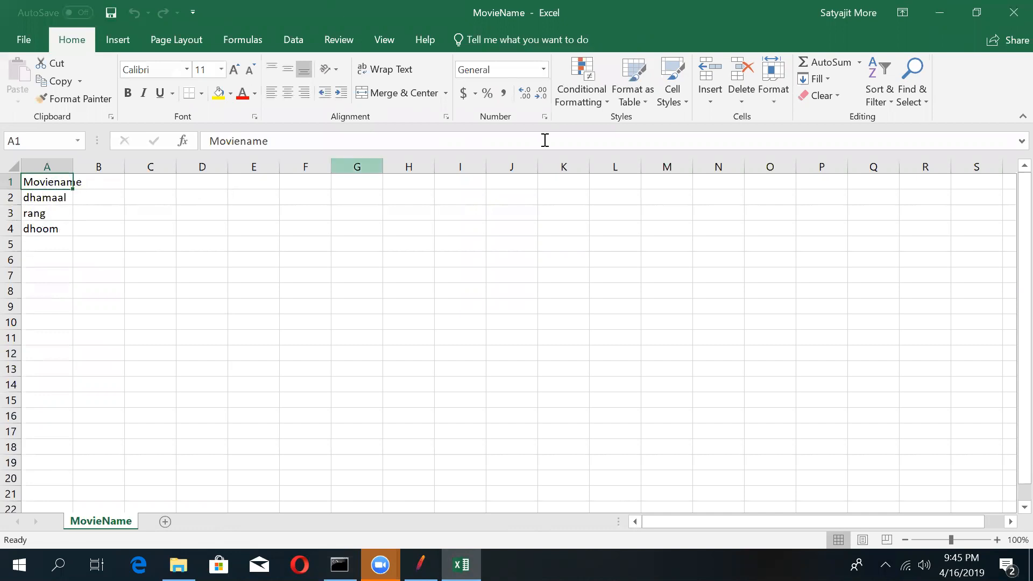
click(1010, 16)
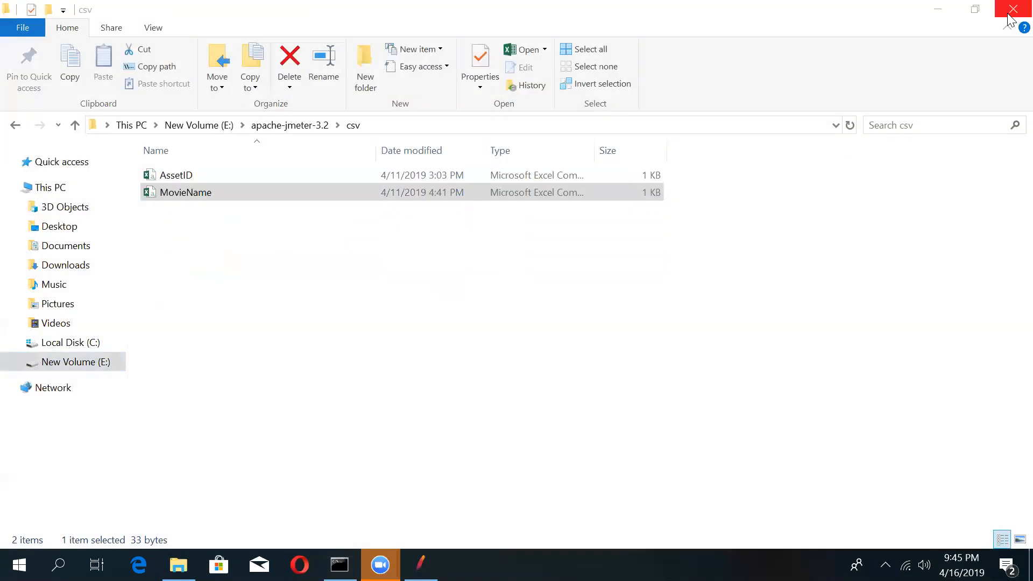
click(968, 8)
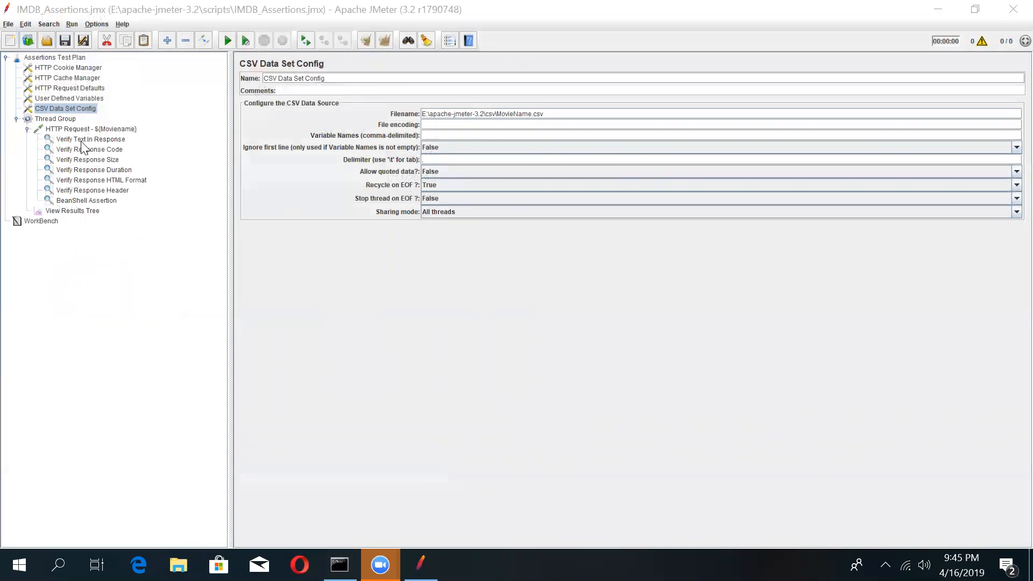
Step: Examine the text, response code, size, duration, HTML format and header assertions of the HTTP request
click(83, 140)
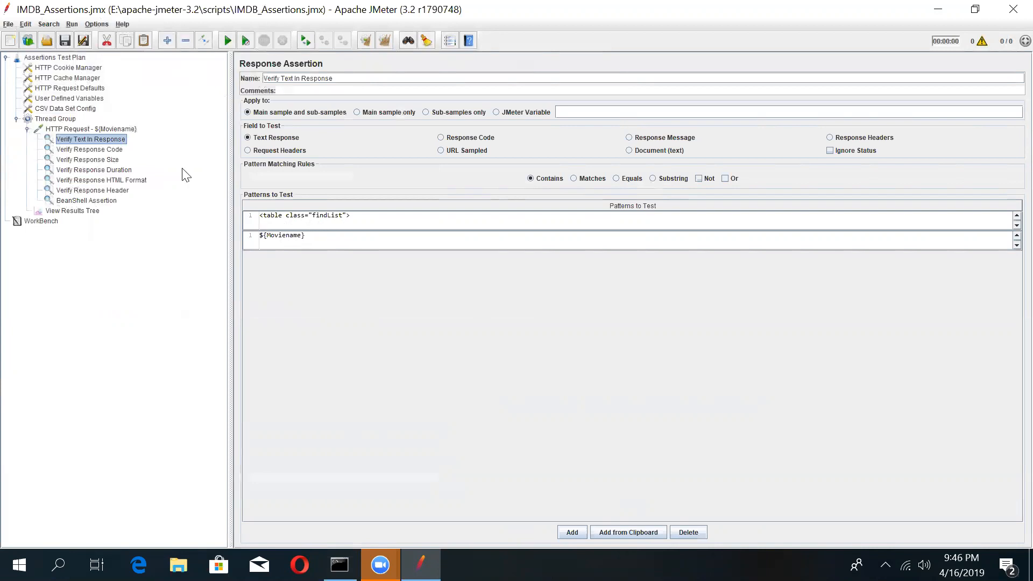
key(Down)
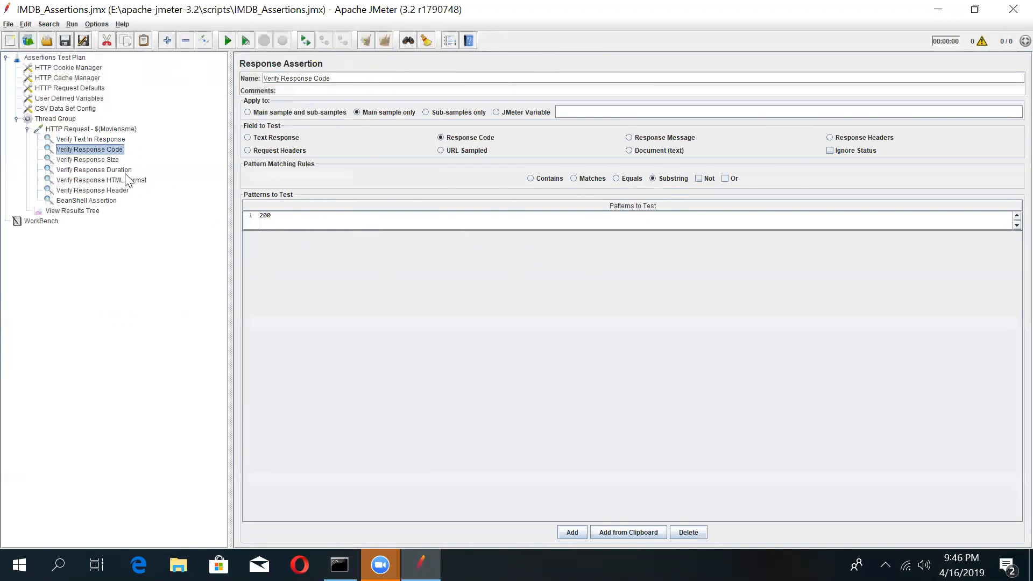
click(113, 161)
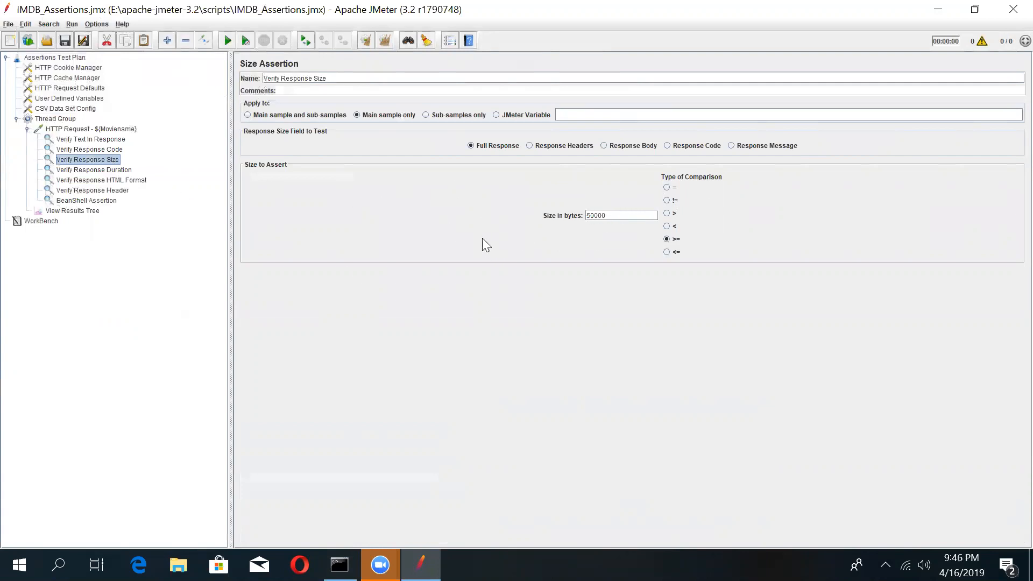
click(120, 171)
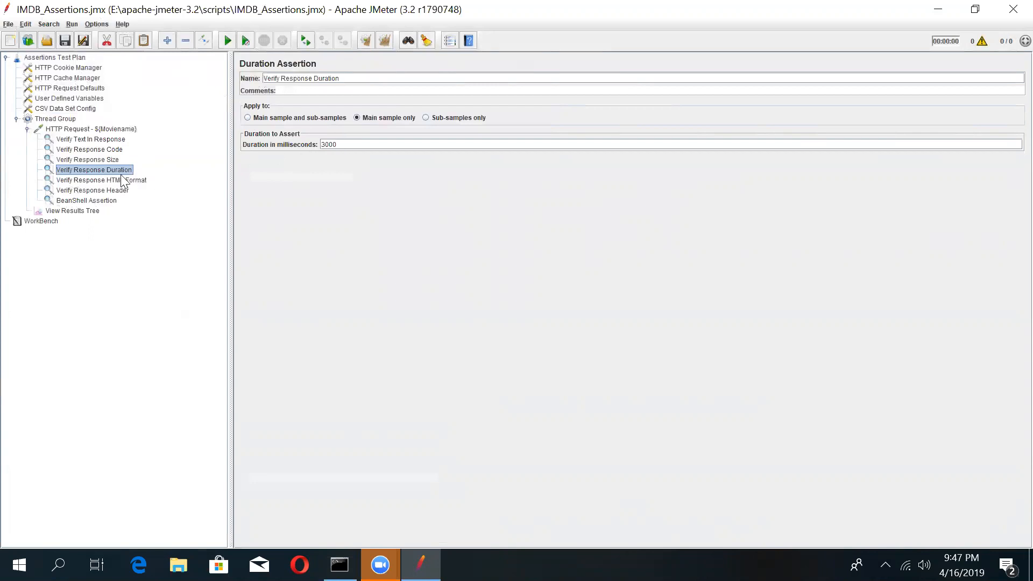
click(76, 182)
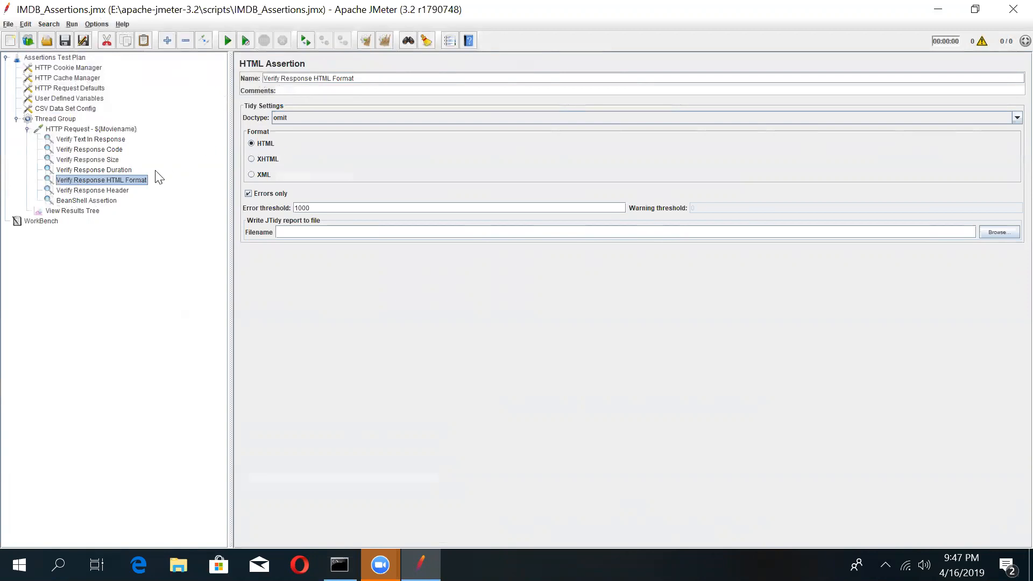
click(92, 190)
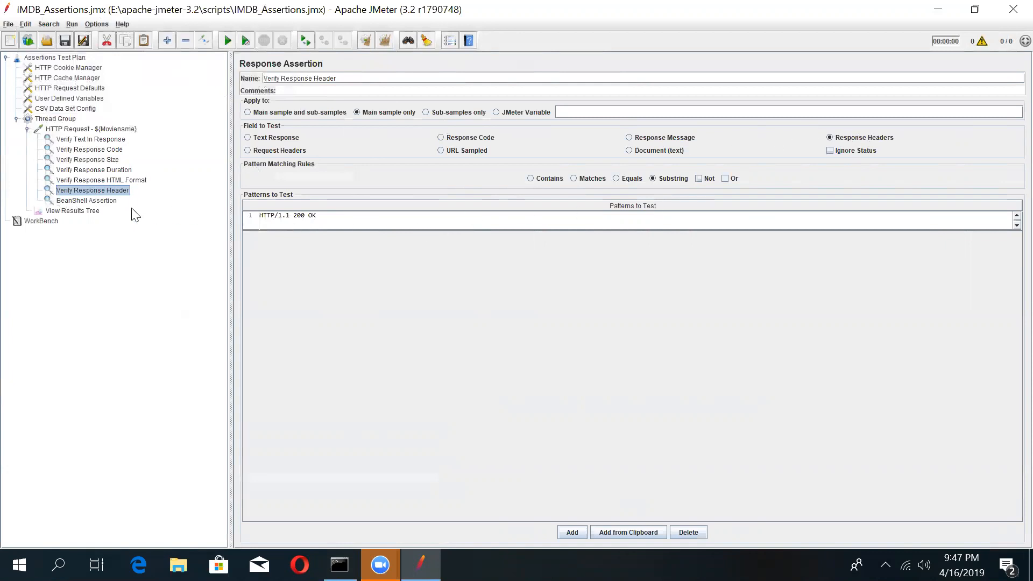
Step: Review the BeanShell Assertion script under the HTTP request and disable that assertion
click(104, 205)
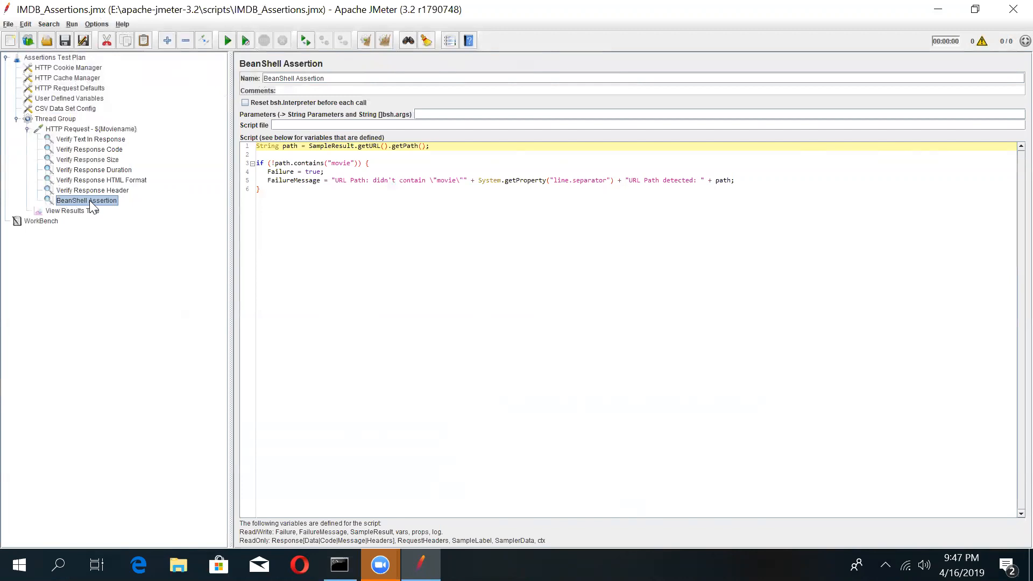
right_click(91, 206)
click(127, 350)
Step: Check the View Results Tree listener and the HTTP request, and start the test plan run
click(104, 211)
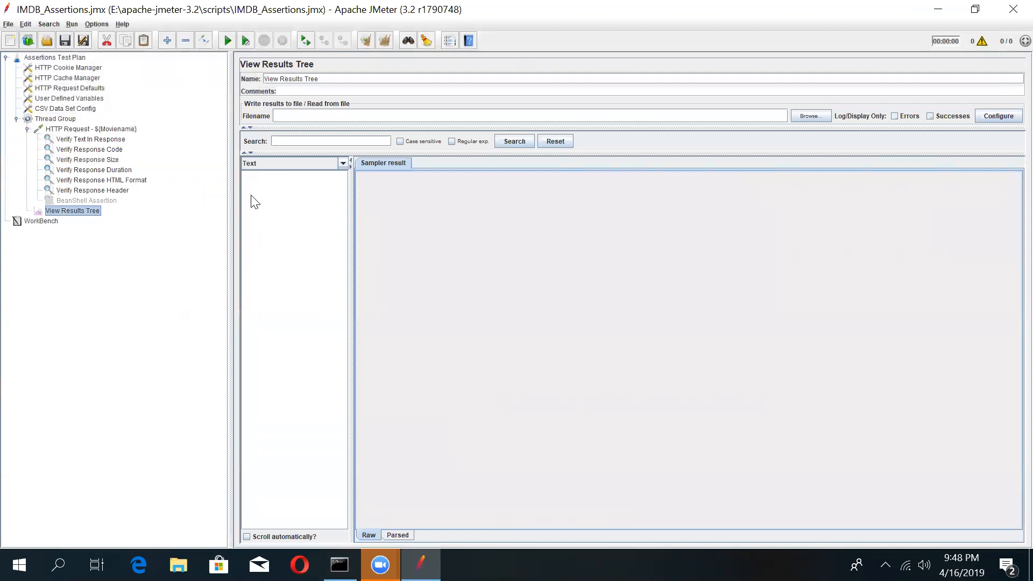
click(91, 132)
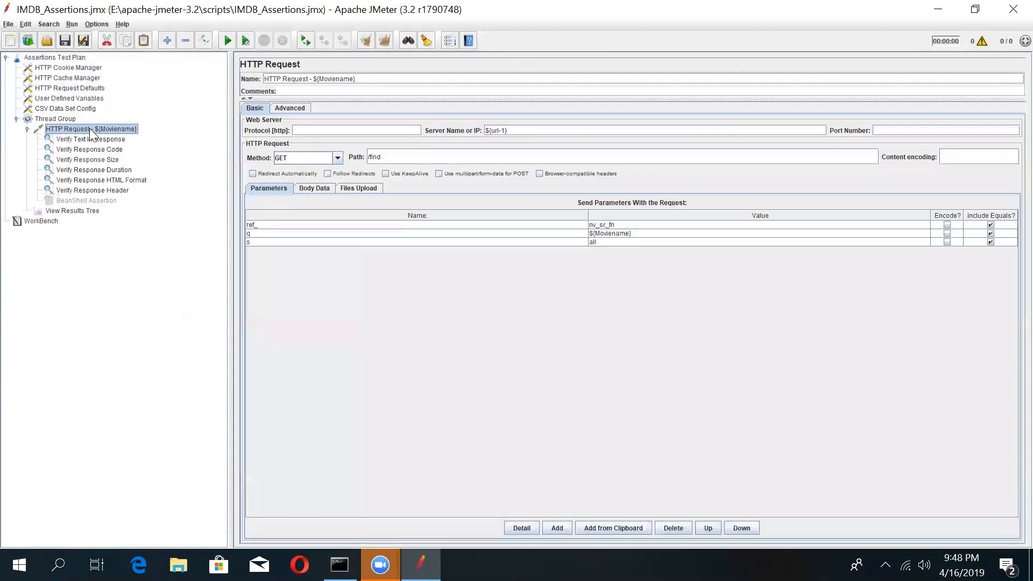
click(225, 42)
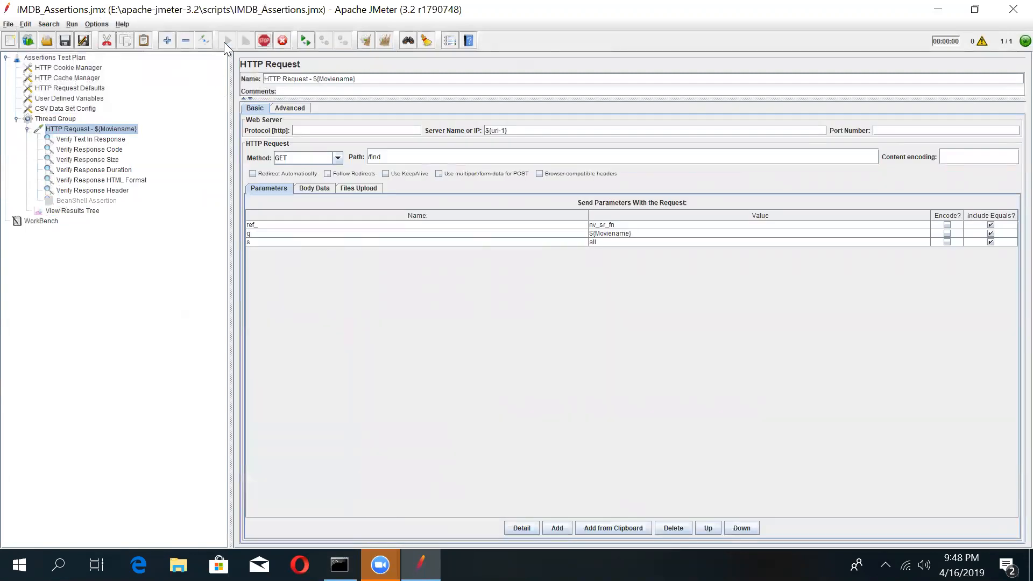
Step: Open the View Results Tree listener to follow the run and widen its list of requests
click(75, 213)
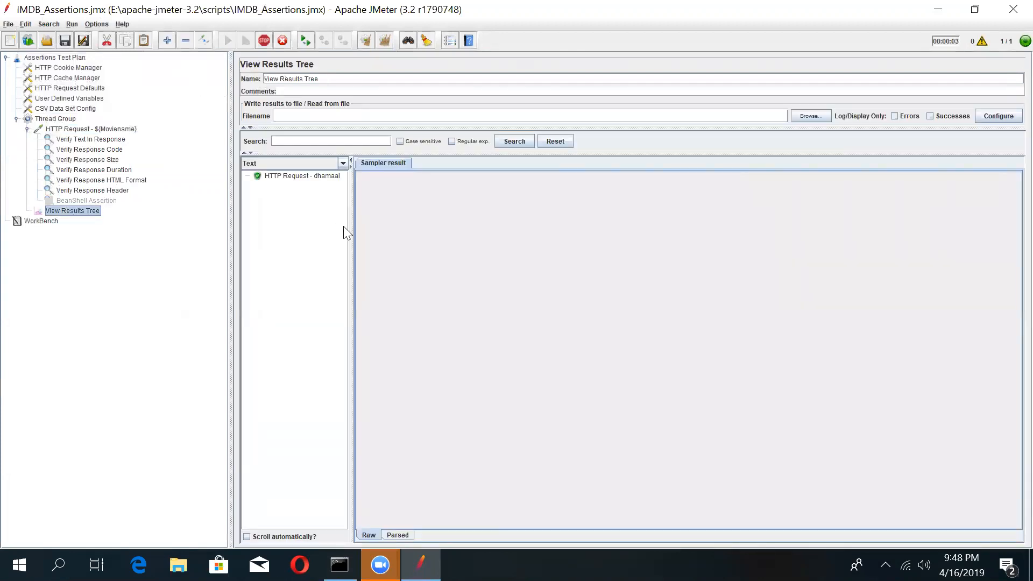
drag(348, 225, 391, 224)
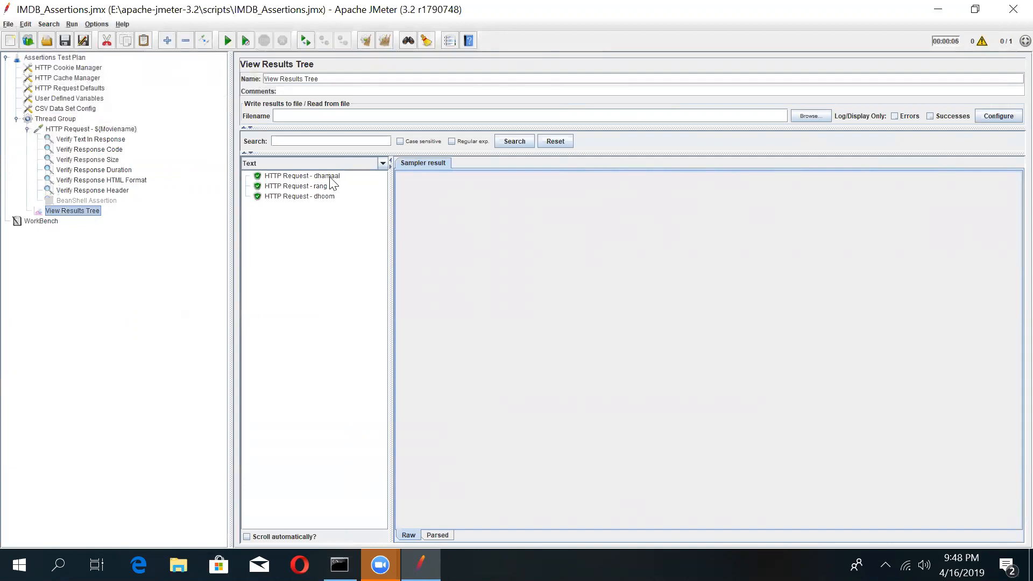
Step: Set the Thread Group's loop count to 6, rerun the test plan and bring up its results tree
click(66, 122)
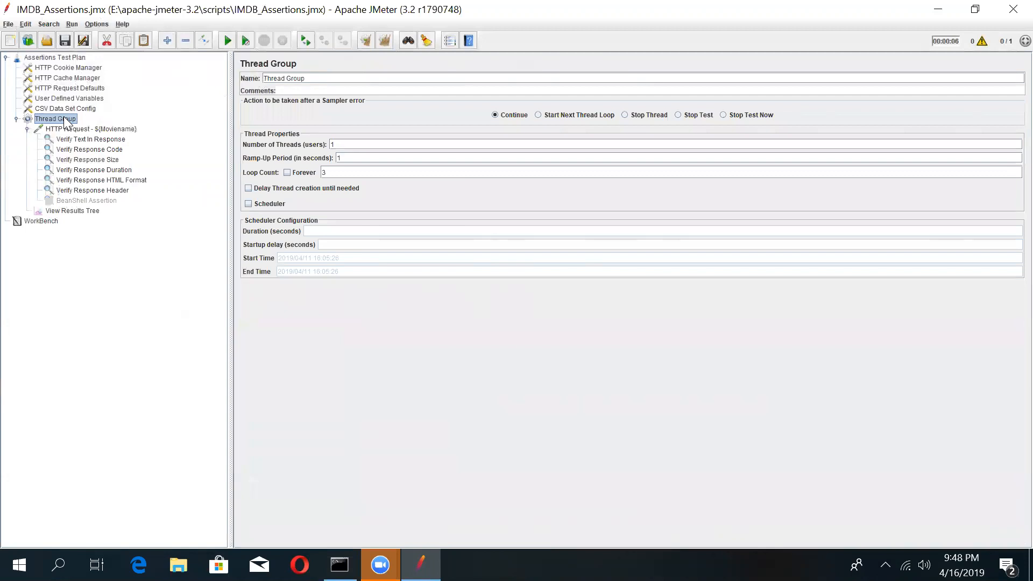
double_click(338, 172)
text(6)
click(228, 41)
click(77, 211)
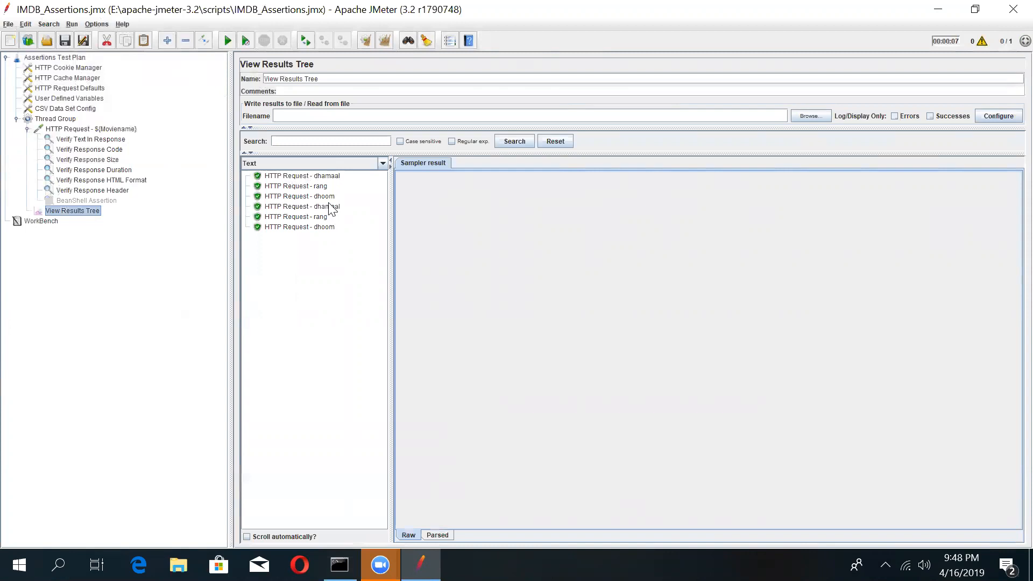
Step: Search the first dhamaal request's response data for the <table class="findList"> pattern copied from the Verify Text In Response assertion
click(325, 178)
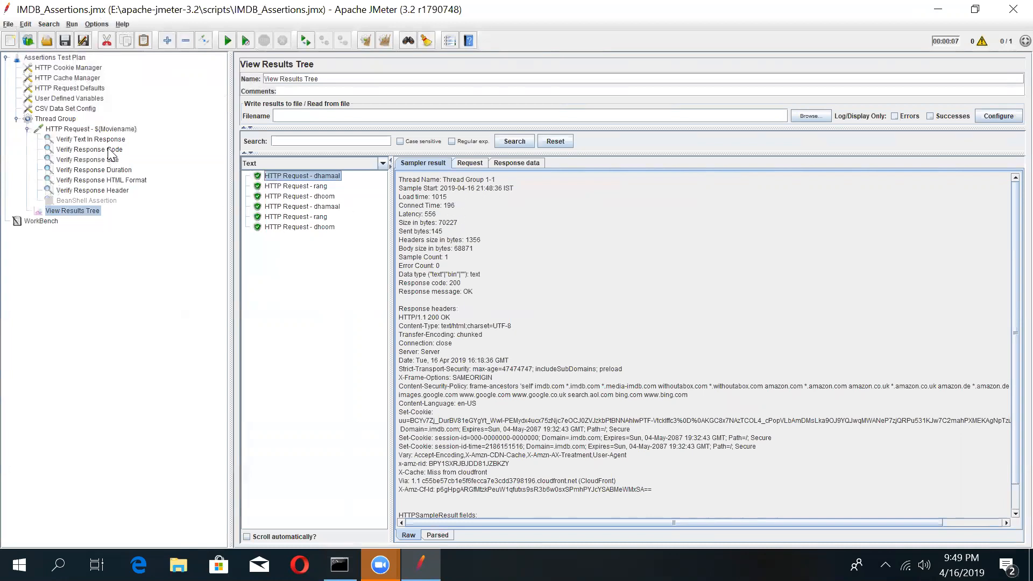
click(87, 140)
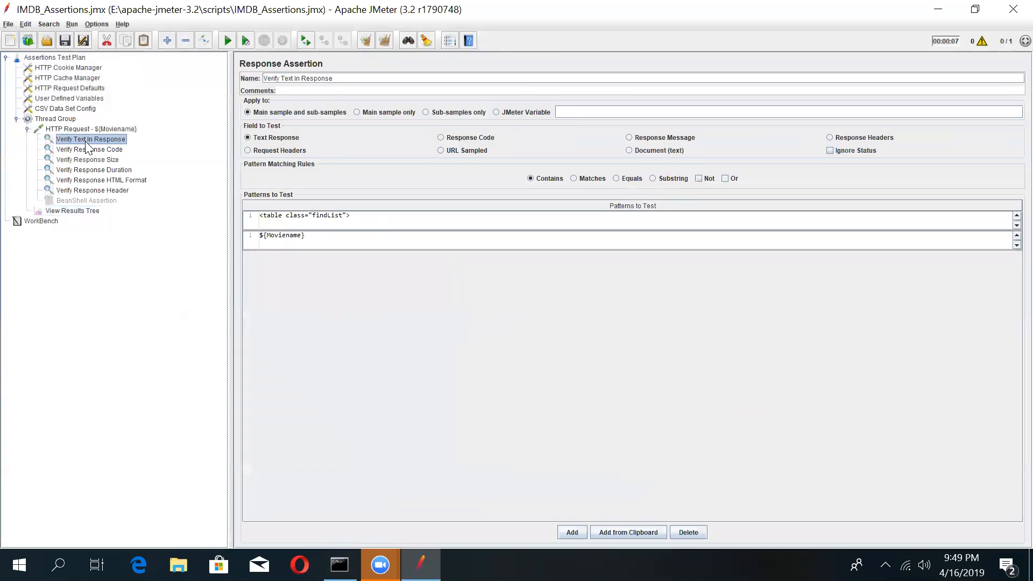
double_click(287, 226)
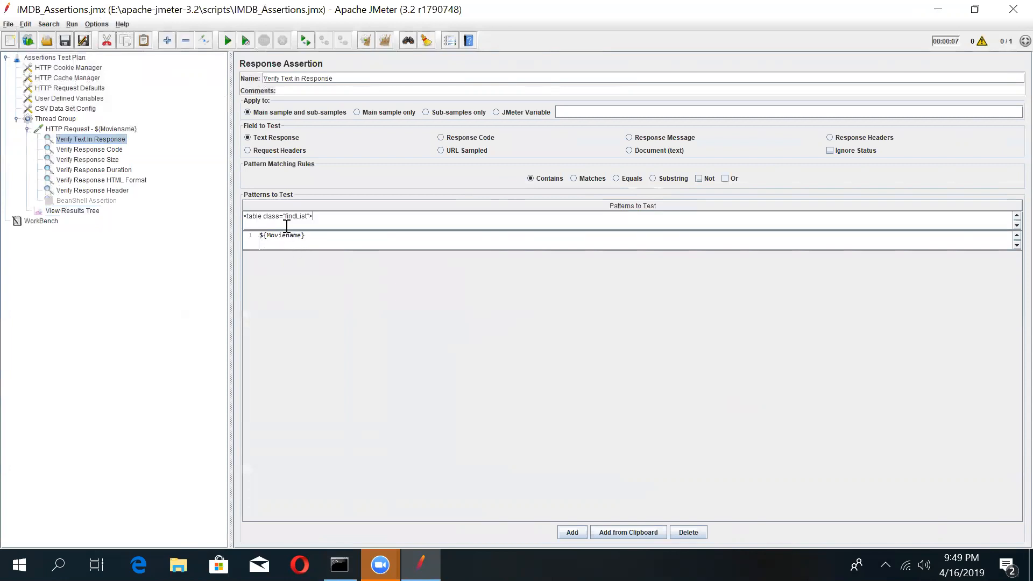
drag(316, 217, 242, 217)
key(ctrl+c)
click(89, 213)
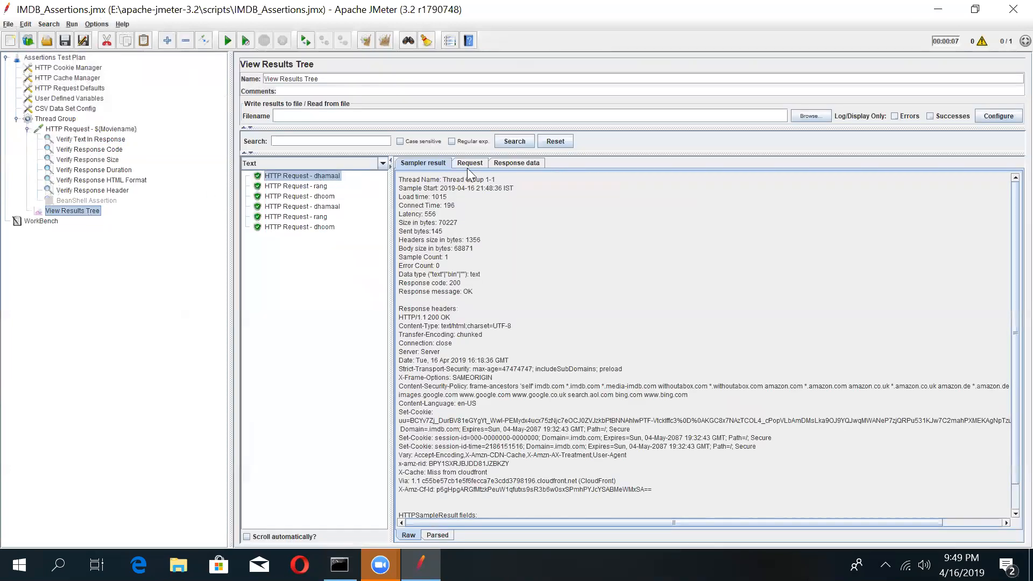
click(494, 163)
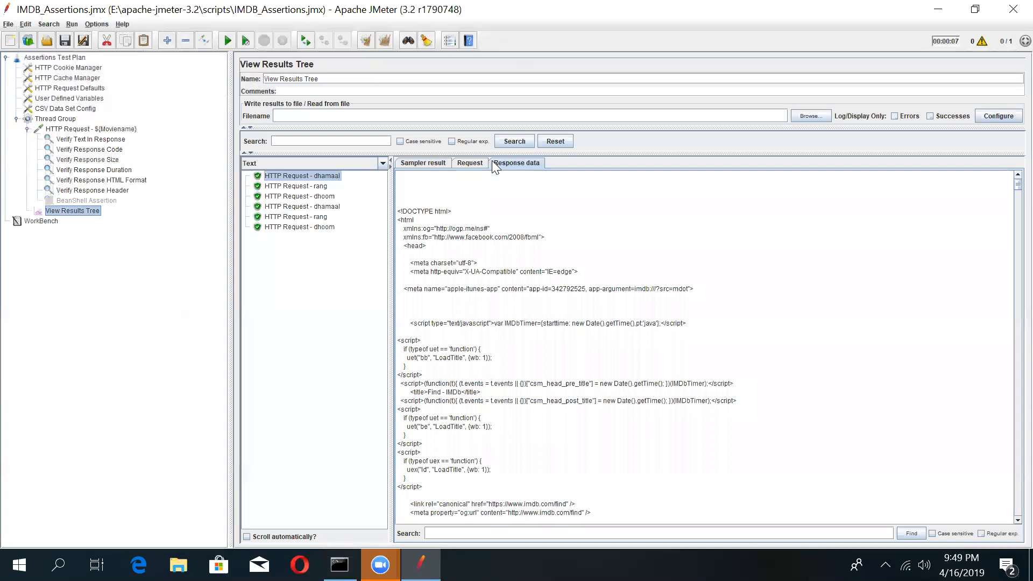
click(761, 537)
key(ctrl+v)
click(915, 536)
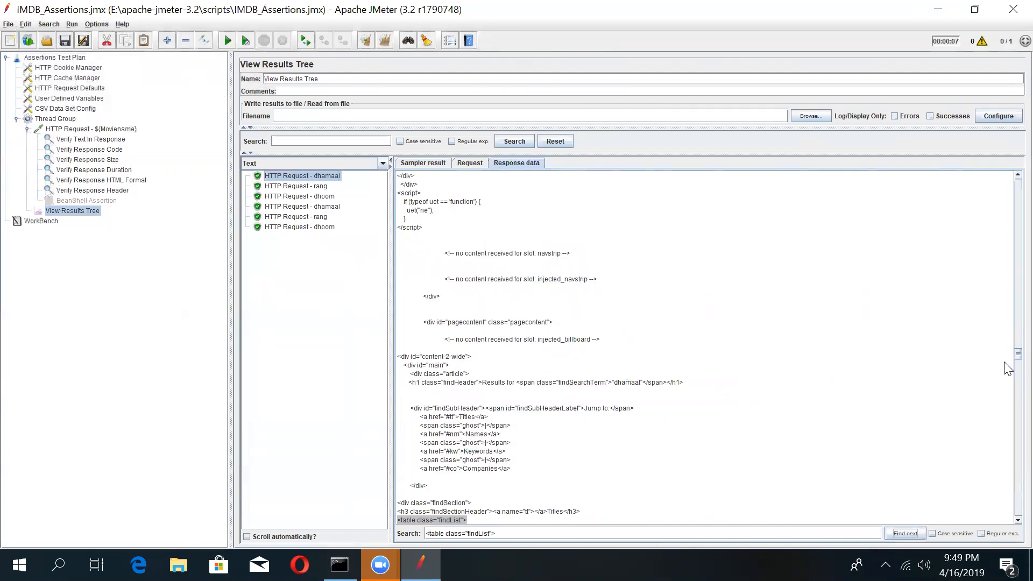
scroll(1008, 355, down, 3)
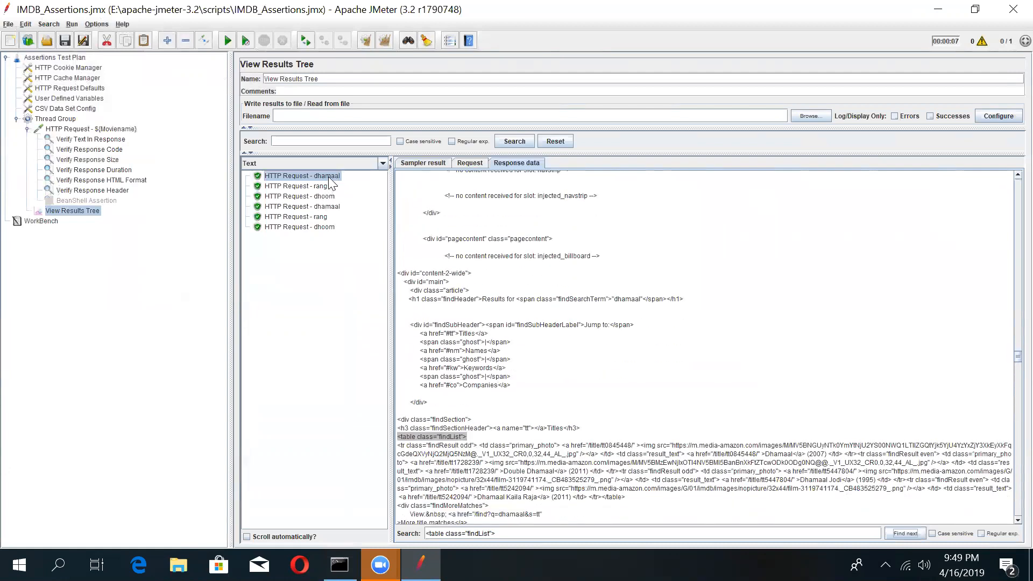
Step: Search the same response data for "dhamaal" and check it against the Verify Text In Response patterns
click(95, 130)
click(81, 211)
key(BackSpace)
key(BackSpace)
key(BackSpace)
key(BackSpace)
key(BackSpace)
key(BackSpace)
key(BackSpace)
key(BackSpace)
key(BackSpace)
key(BackSpace)
key(BackSpace)
key(BackSpace)
key(BackSpace)
key(BackSpace)
key(BackSpace)
key(BackSpace)
key(BackSpace)
key(BackSpace)
key(BackSpace)
key(BackSpace)
key(BackSpace)
key(BackSpace)
key(BackSpace)
text(dhamaal)
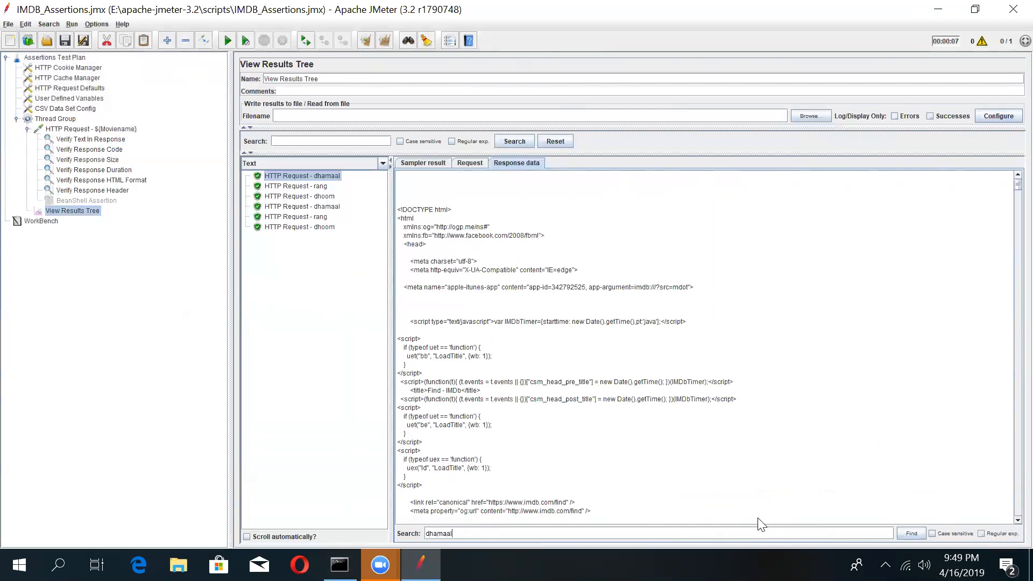
click(904, 532)
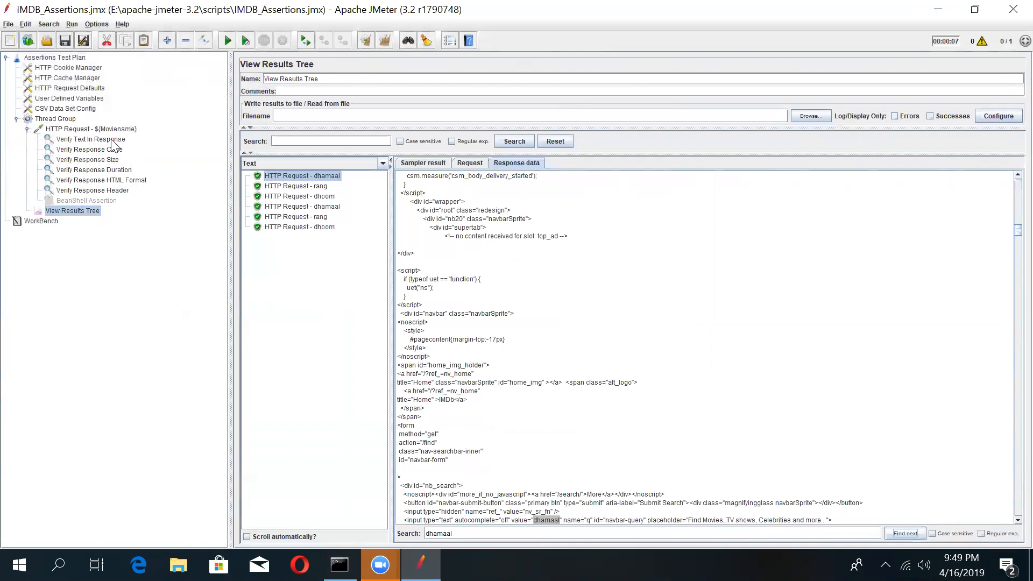
click(111, 139)
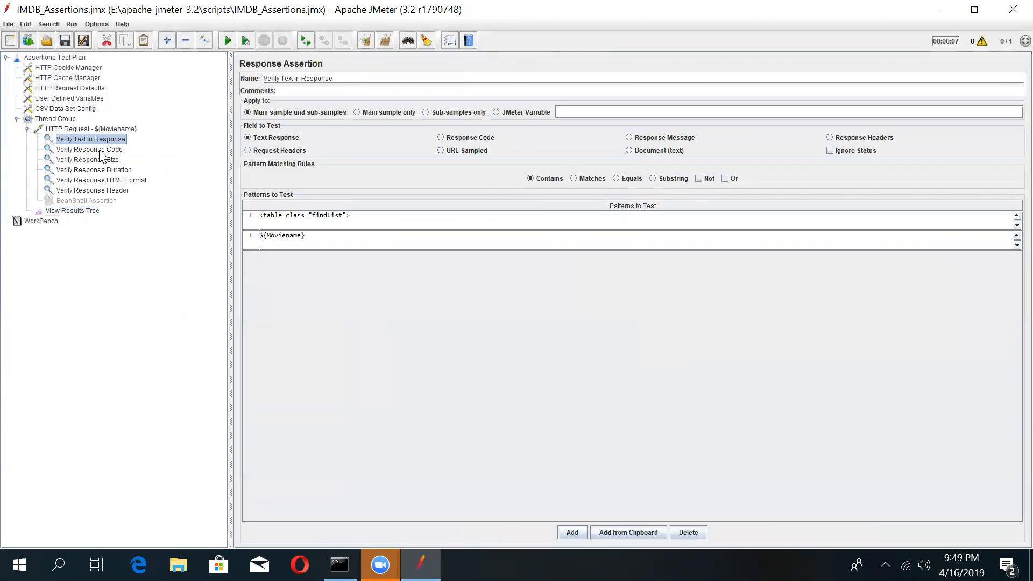
click(78, 210)
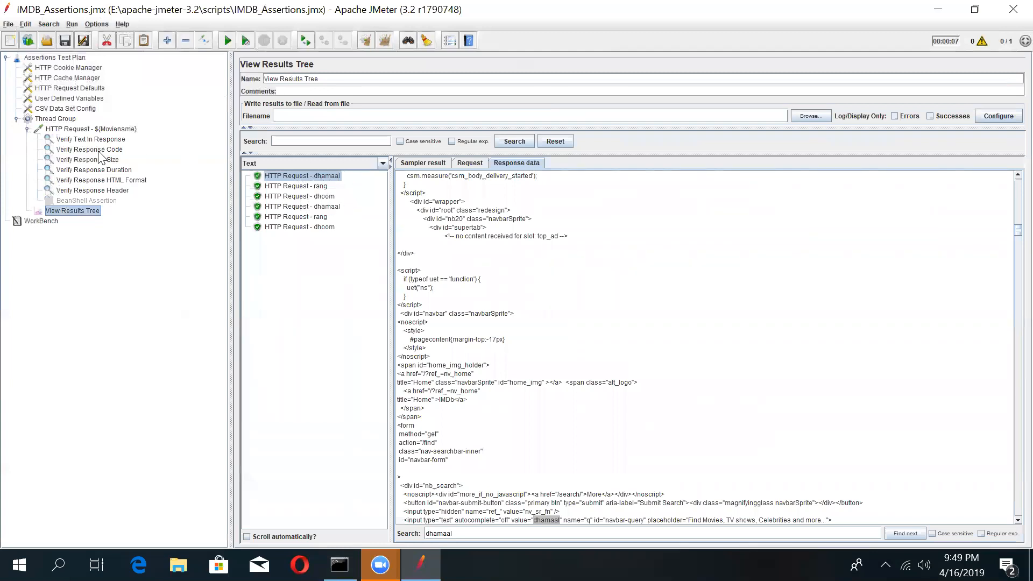
Step: Compare the Verify Response Code assertion with the response code in the first dhamaal request's sampler result
click(80, 149)
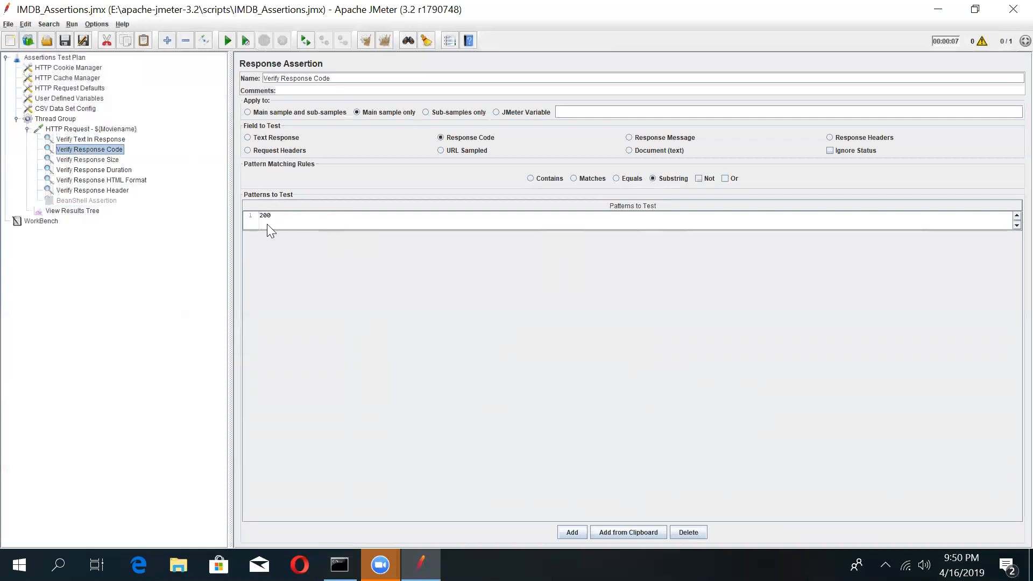
click(75, 211)
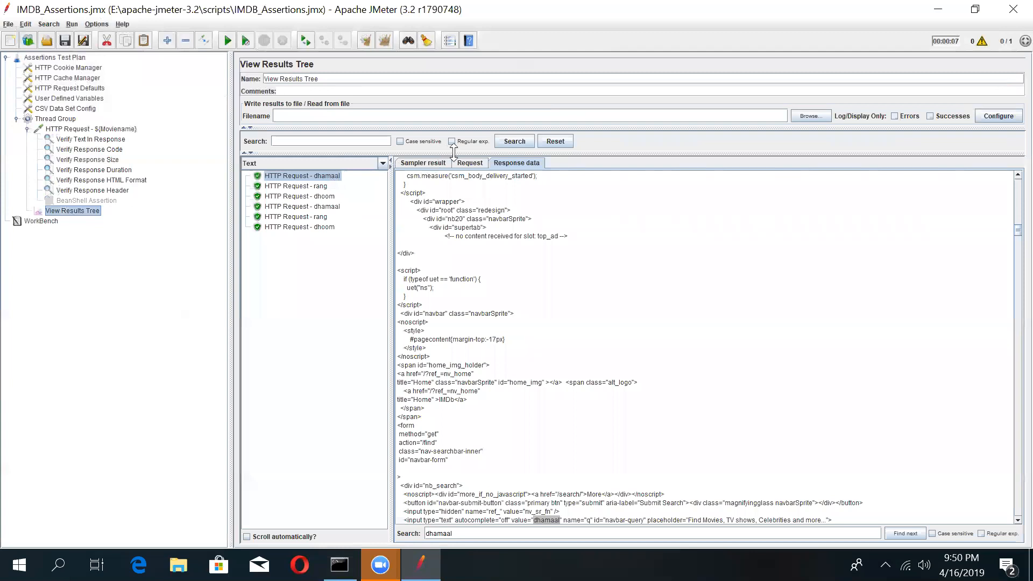
click(466, 163)
click(425, 163)
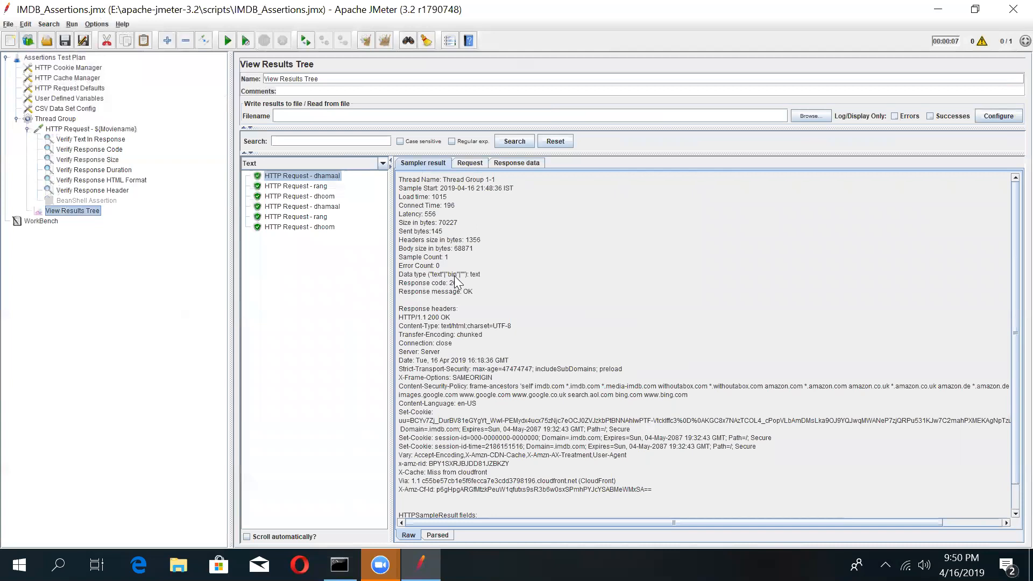
drag(466, 284, 398, 285)
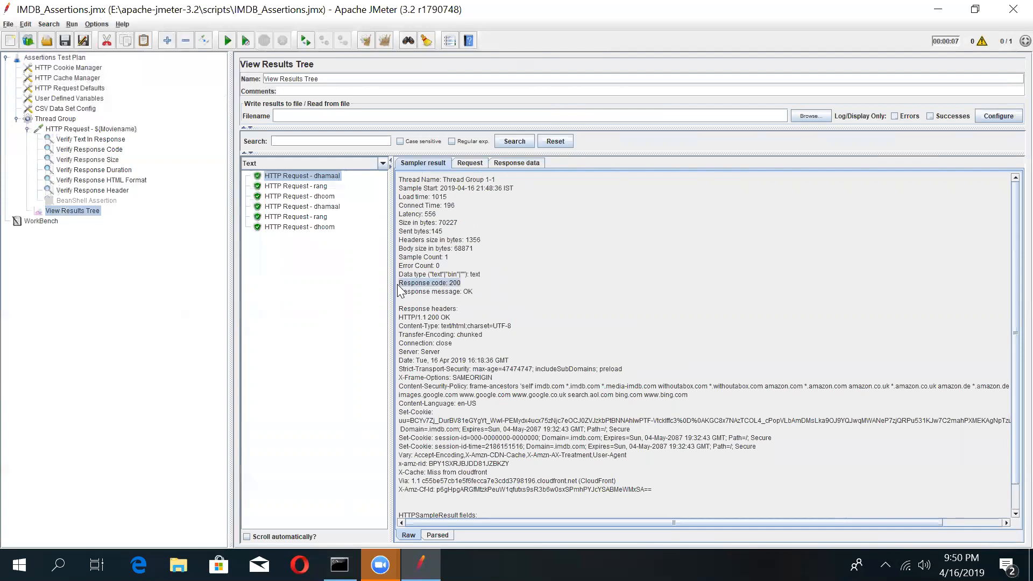
click(105, 150)
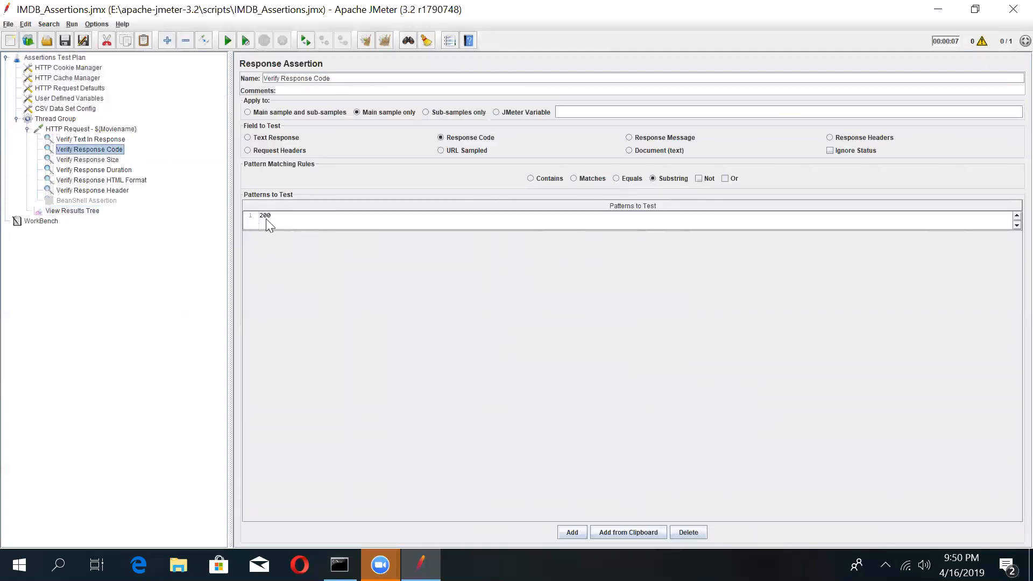
Step: Compare the response size and duration assertions with the sampler results of the first dhamaal and rang requests
click(89, 160)
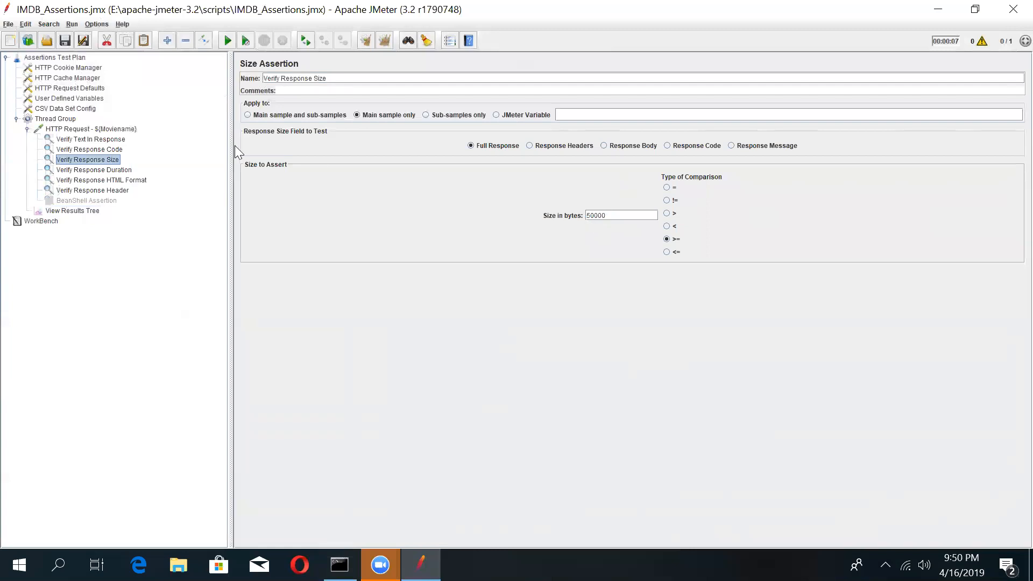
click(90, 211)
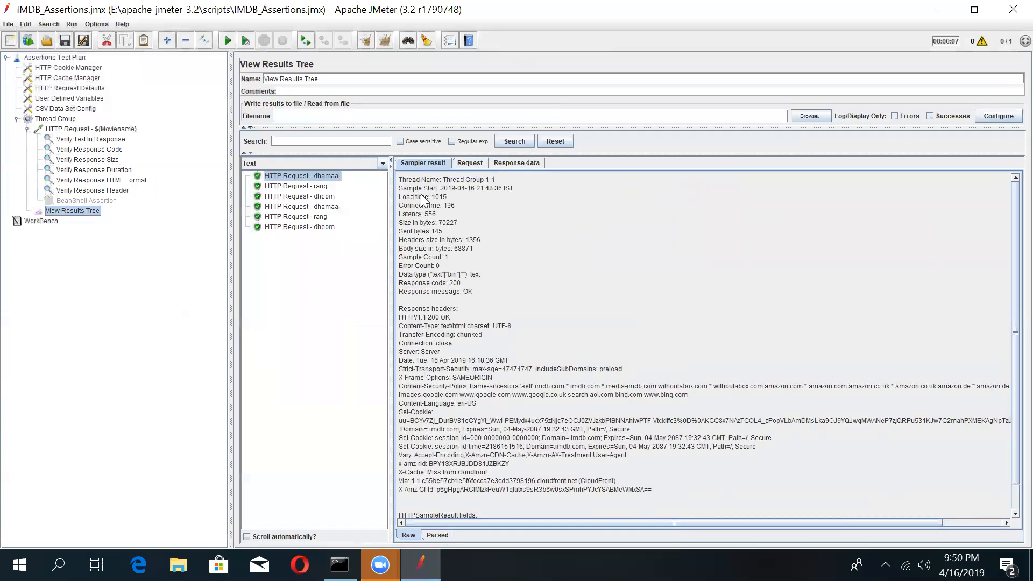
double_click(452, 223)
click(310, 187)
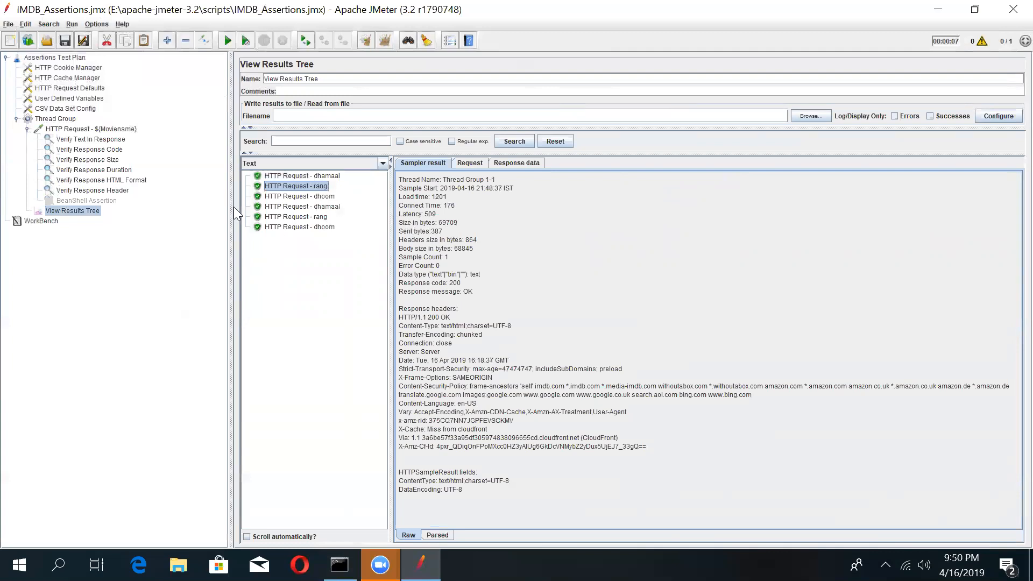
click(119, 172)
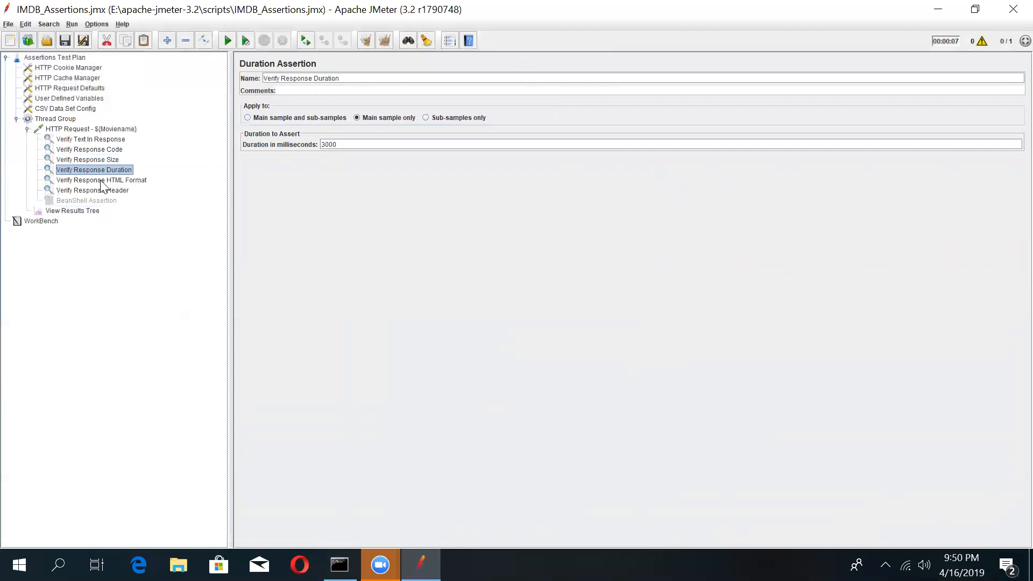
click(86, 211)
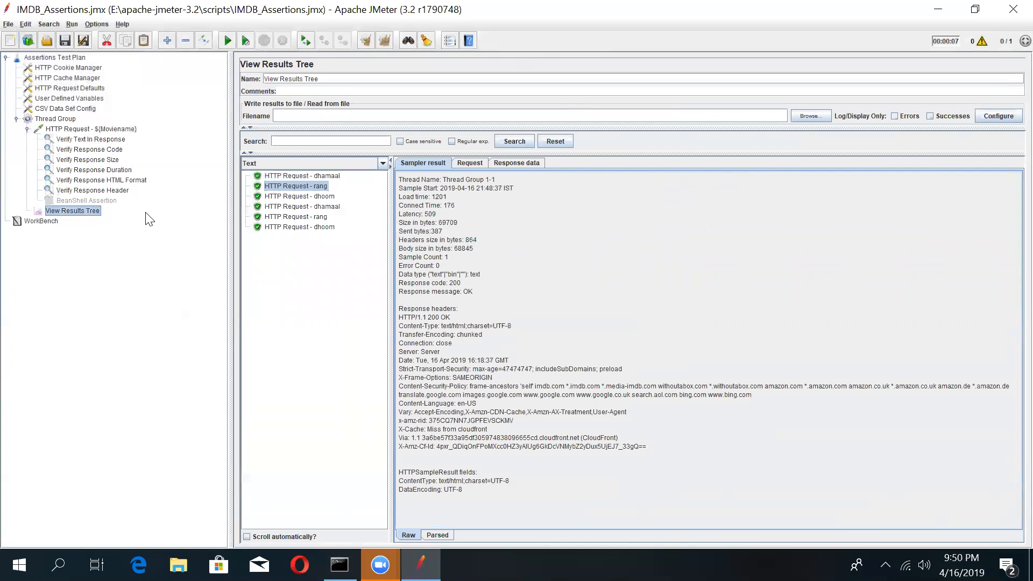
Step: Check the Verify Response HTML Format assertion against the doctype in the first rang request's response data
click(109, 182)
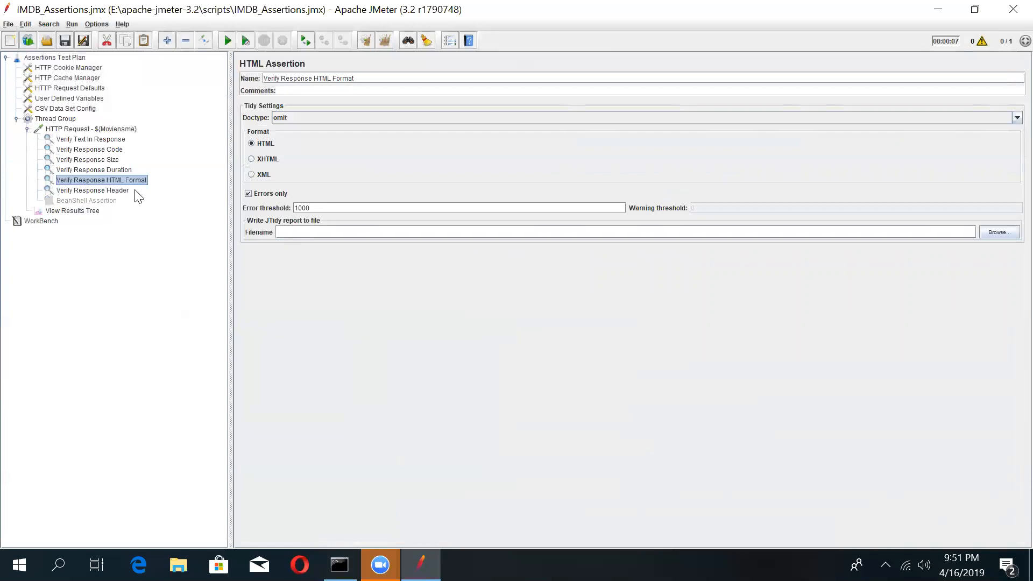
click(91, 213)
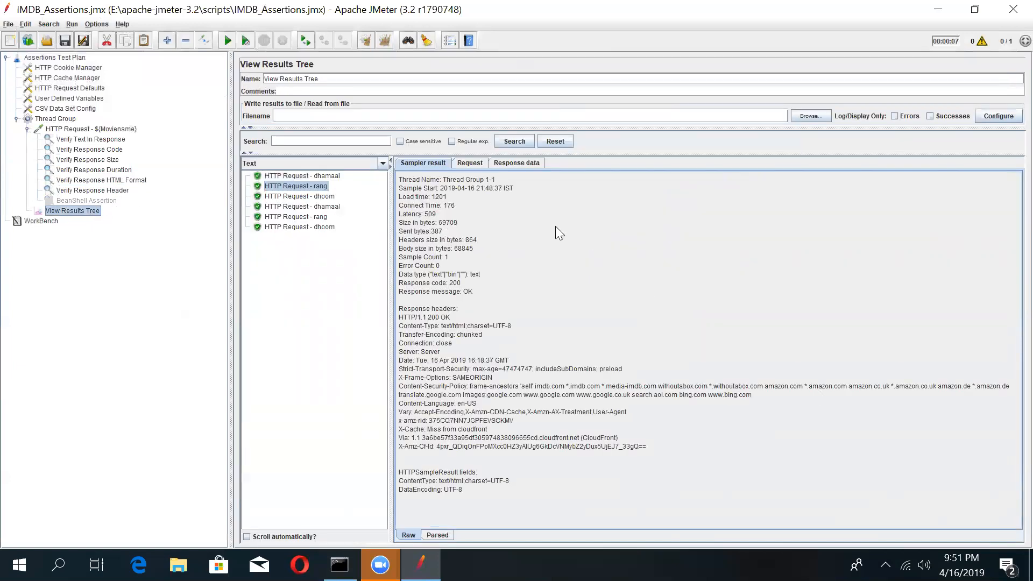
click(517, 163)
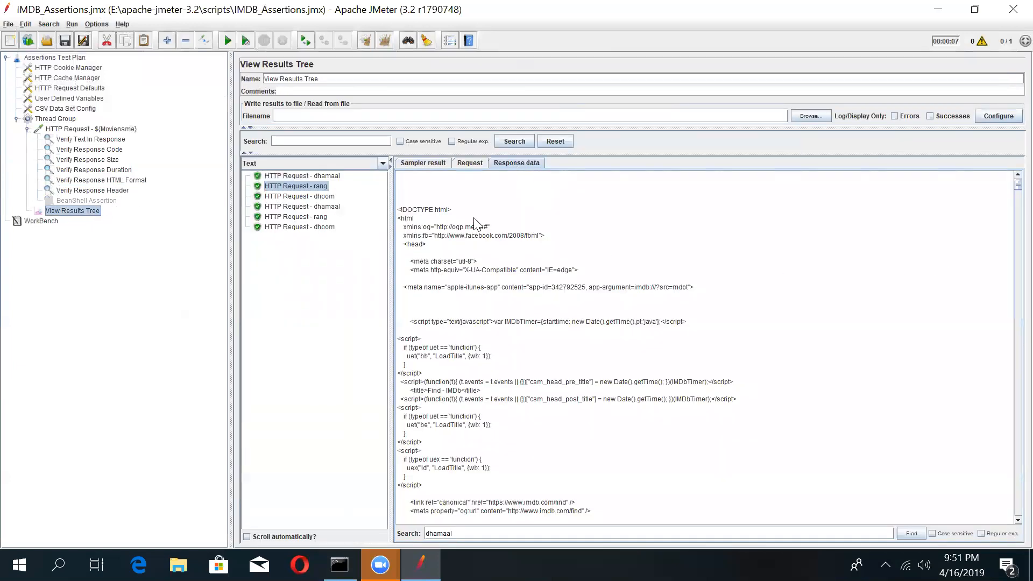
double_click(442, 210)
Step: Compare the Verify Response Header pattern with the response headers in the first rang request's sampler result
click(87, 191)
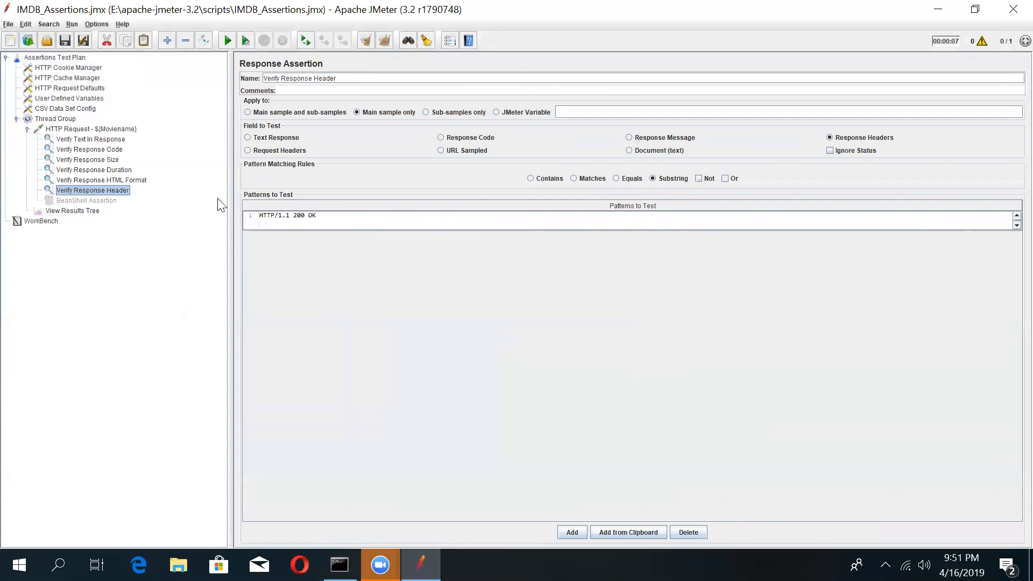
click(80, 211)
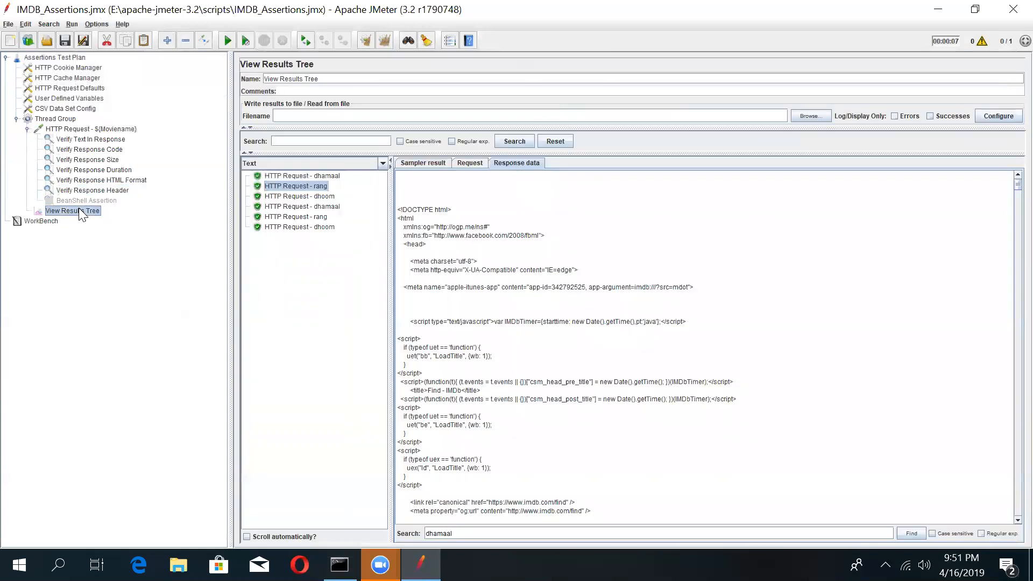
click(466, 161)
click(419, 164)
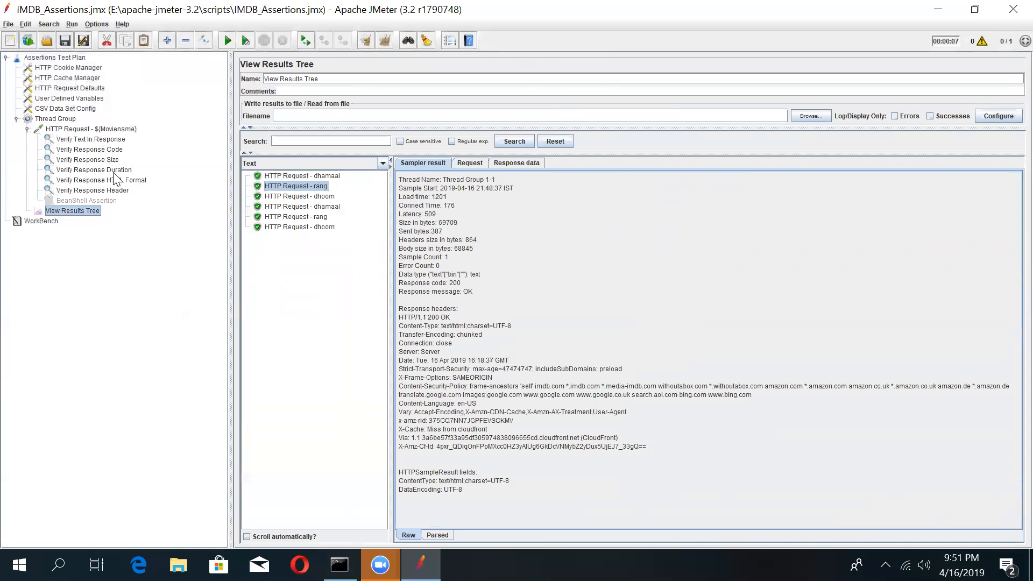
Step: Change the pattern to test in the Verify Response Code assertion to 300 and review the edited assertion
click(116, 152)
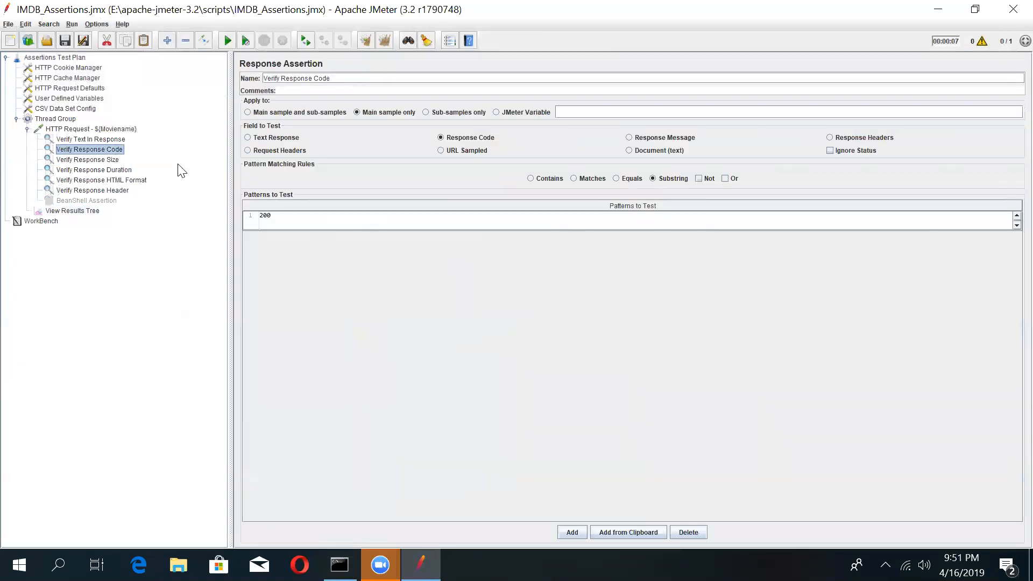
double_click(283, 216)
key(BackSpace)
key(BackSpace)
key(BackSpace)
text(300)
click(101, 170)
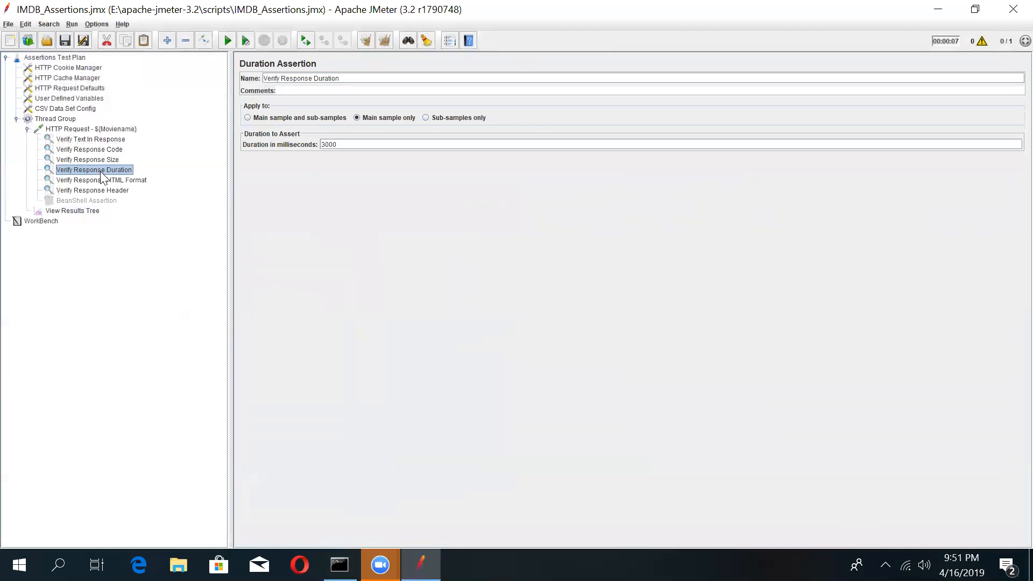
click(95, 146)
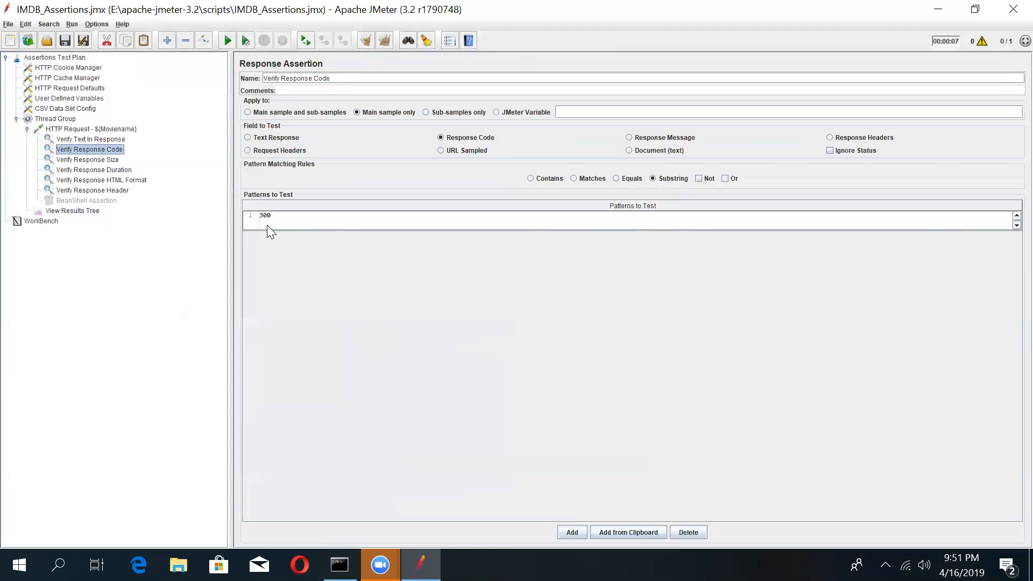
Step: Add a View Results in Table listener to the Thread Group
click(53, 118)
right_click(50, 118)
mouse_move(76, 124)
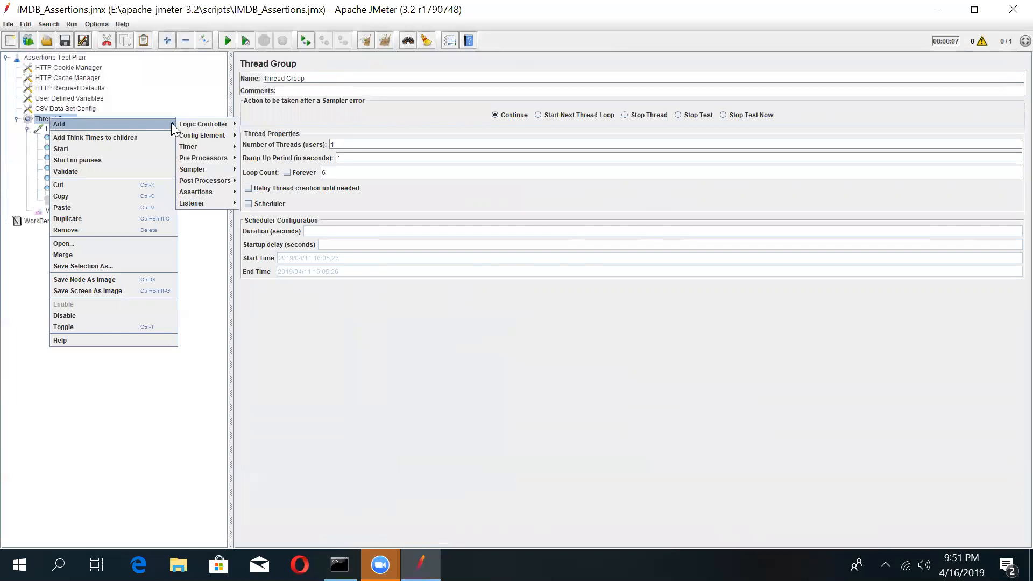
mouse_move(197, 204)
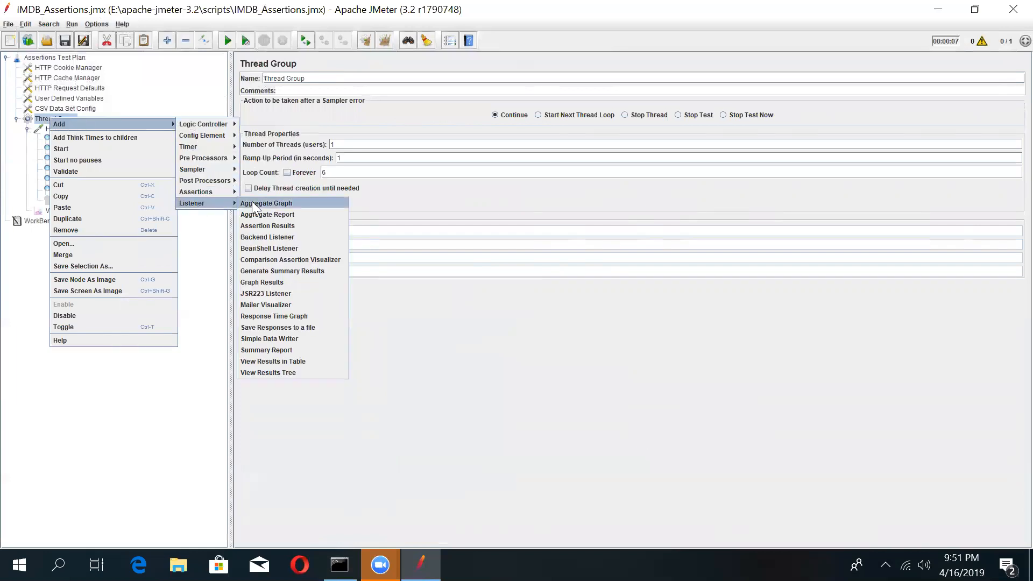
click(274, 363)
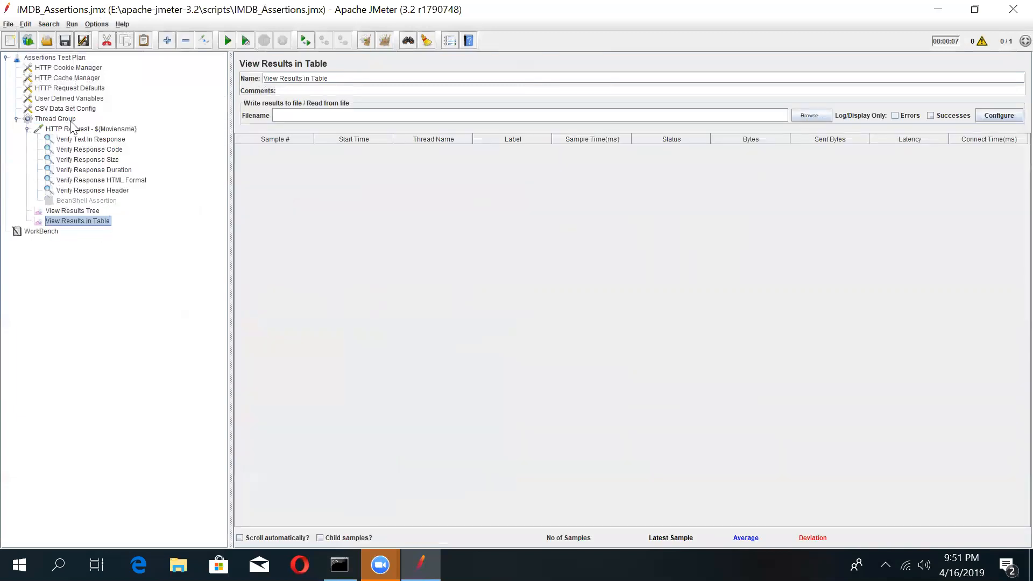
Step: Clear all earlier results and run the test plan with the edited response code assertion
click(71, 121)
click(384, 40)
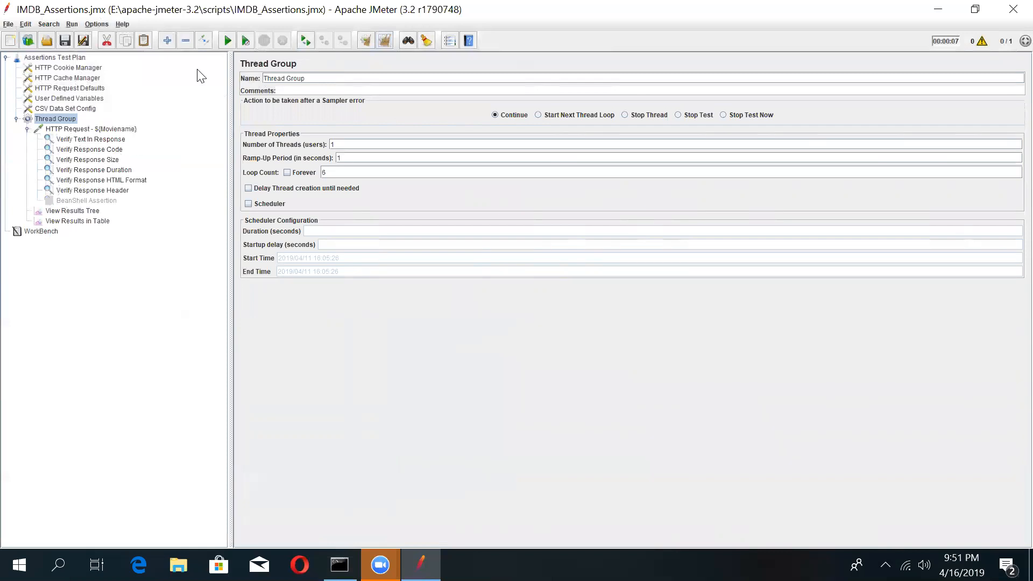
click(228, 40)
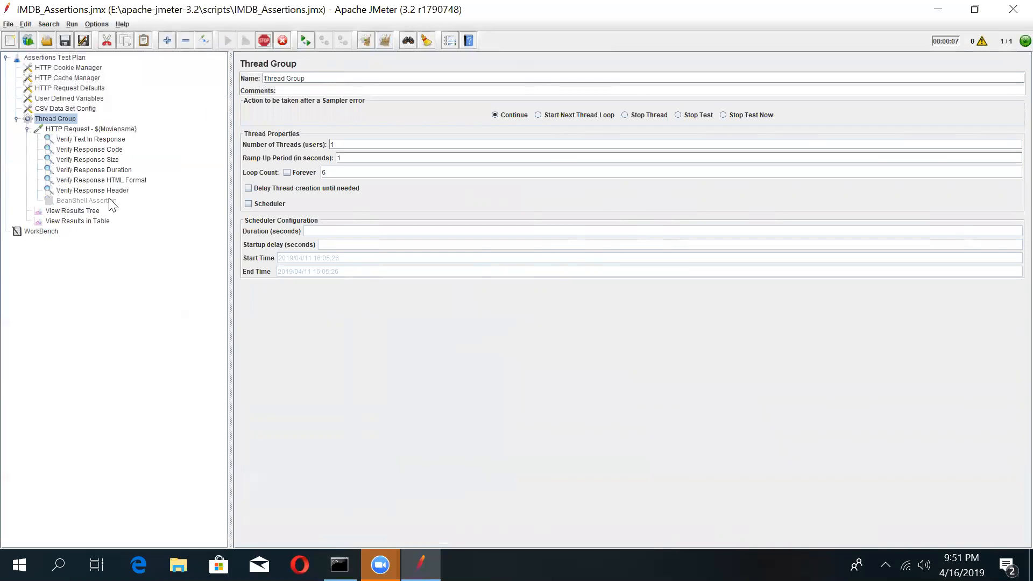
Step: Compare the Verify Response Code assertion result of the first dhamaal request with the response code in its sampler result
click(75, 213)
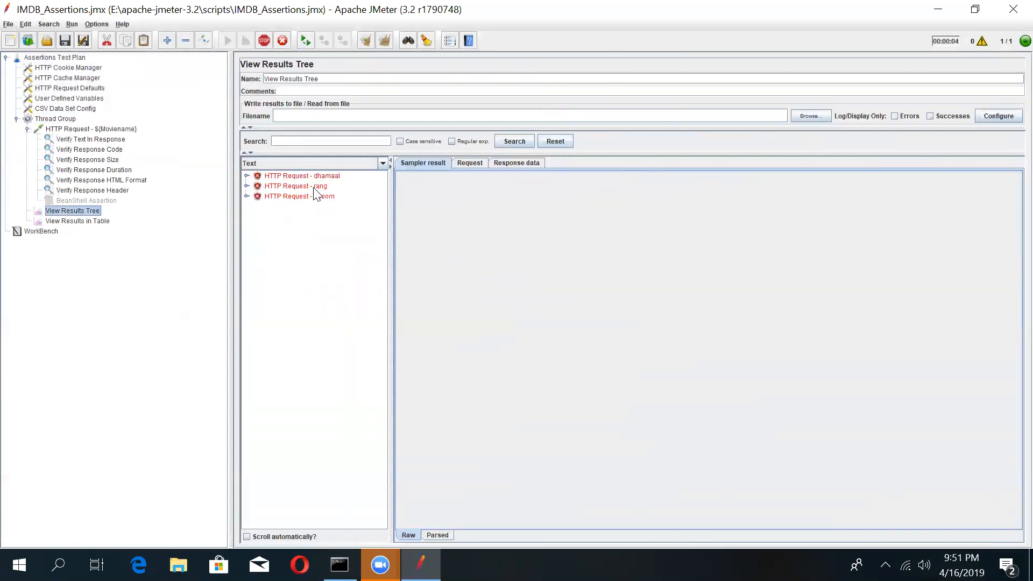
click(247, 176)
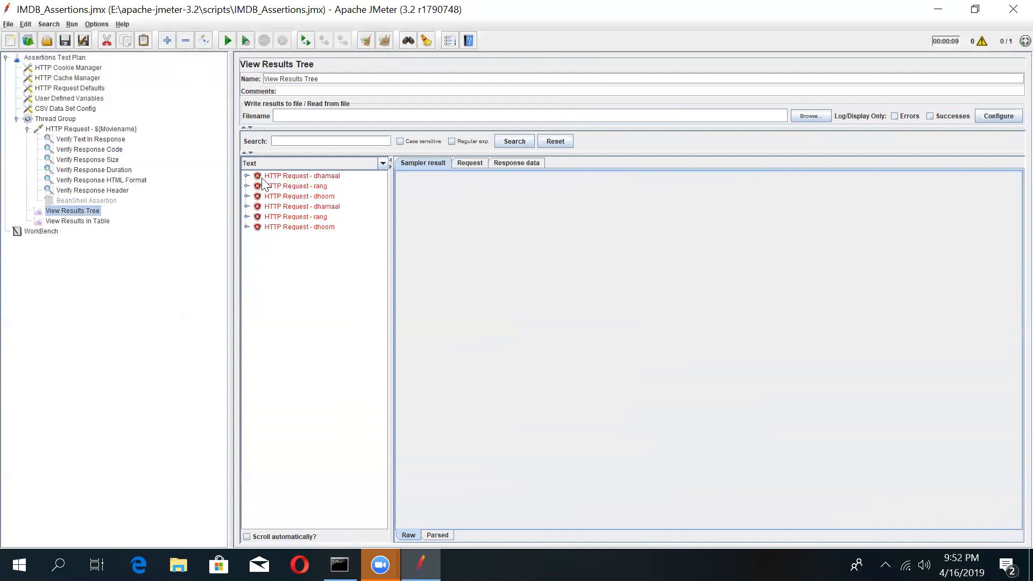
click(260, 177)
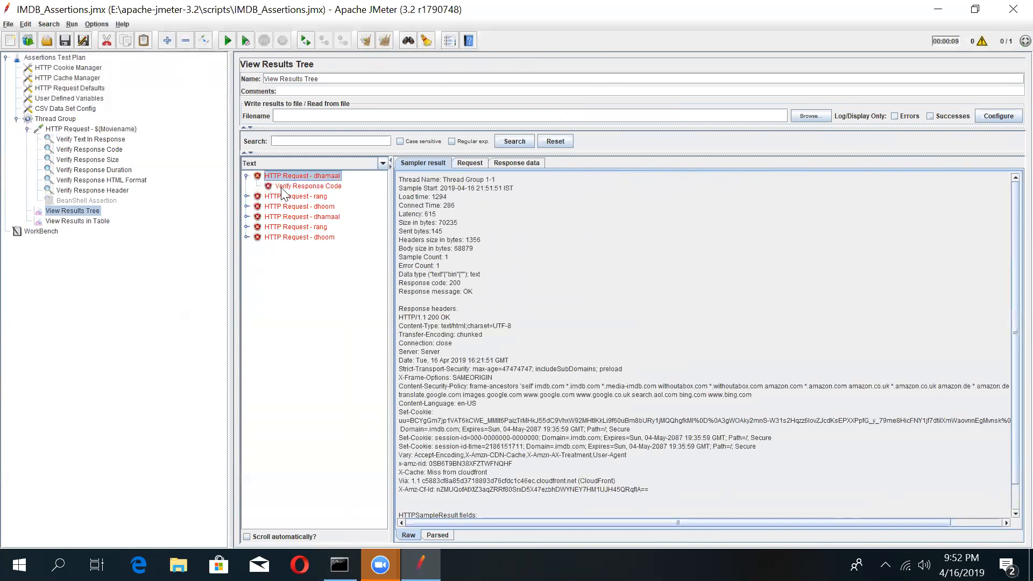
click(282, 187)
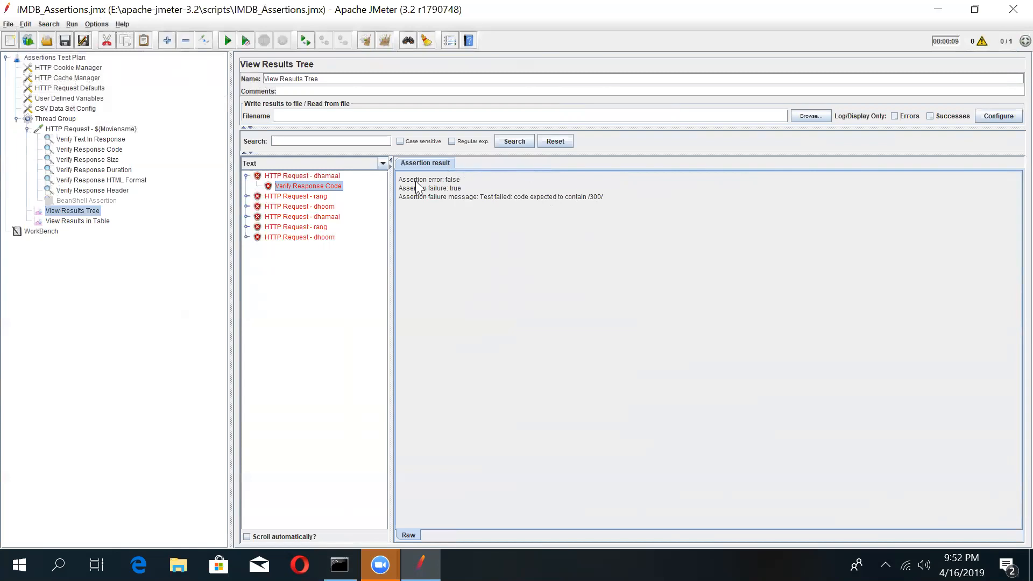
click(310, 175)
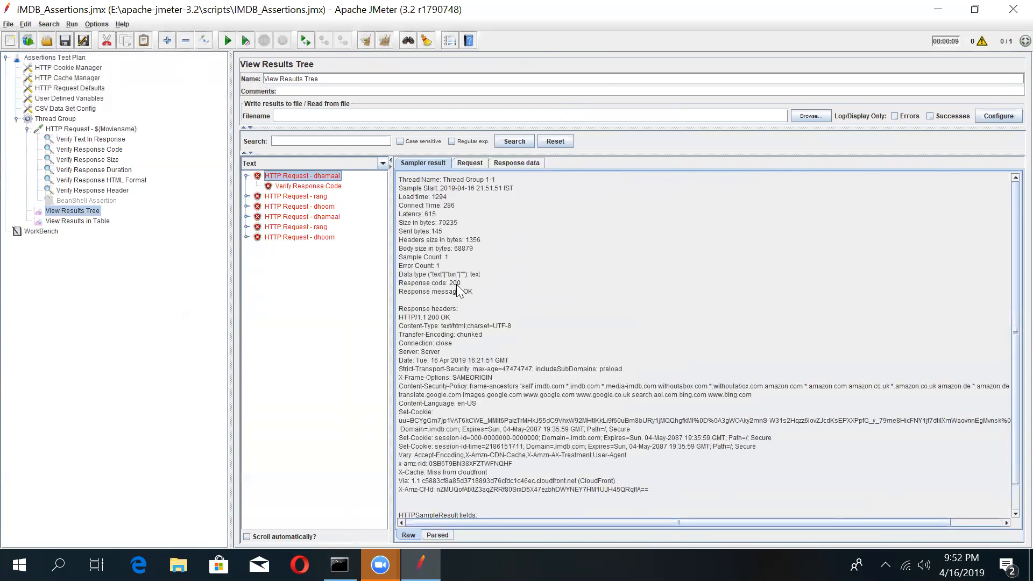
Step: Set the pattern to test in the Verify Response Code assertion to 200
click(113, 150)
double_click(277, 214)
key(BackSpace)
key(BackSpace)
key(BackSpace)
text(200)
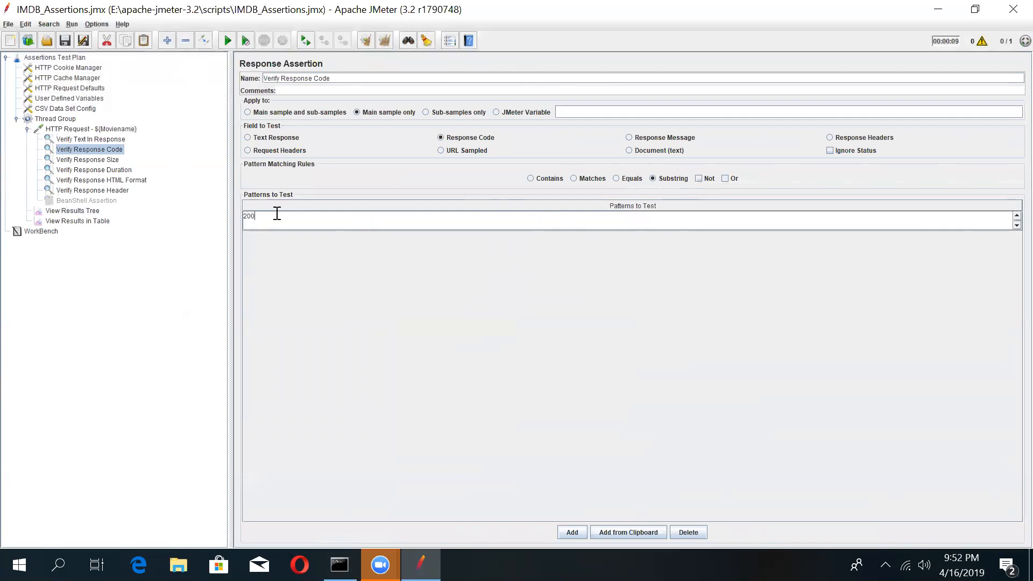
Step: Check the sample times in the results table and set the Verify Response Duration assertion to 2000 milliseconds
click(117, 177)
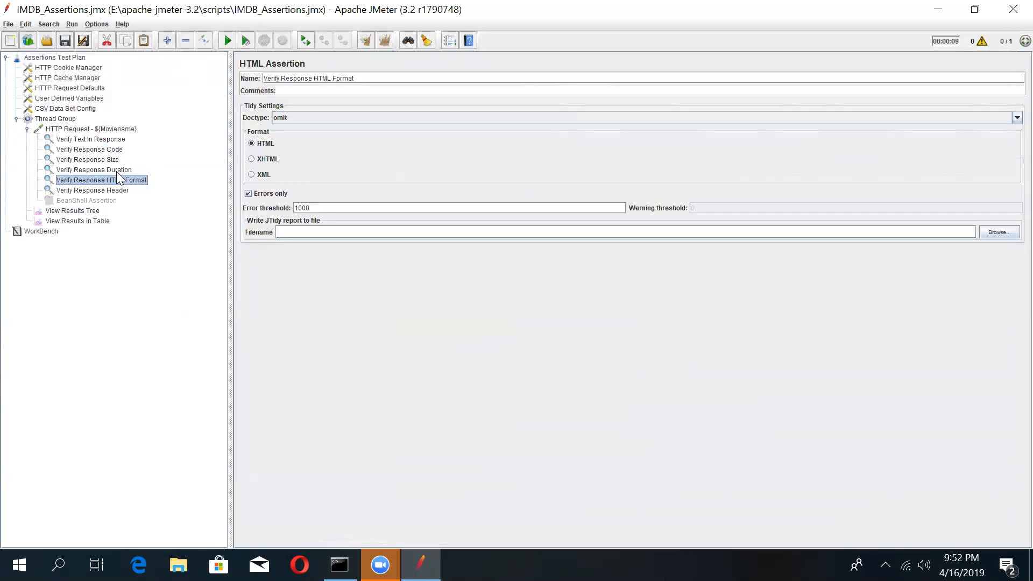
click(116, 170)
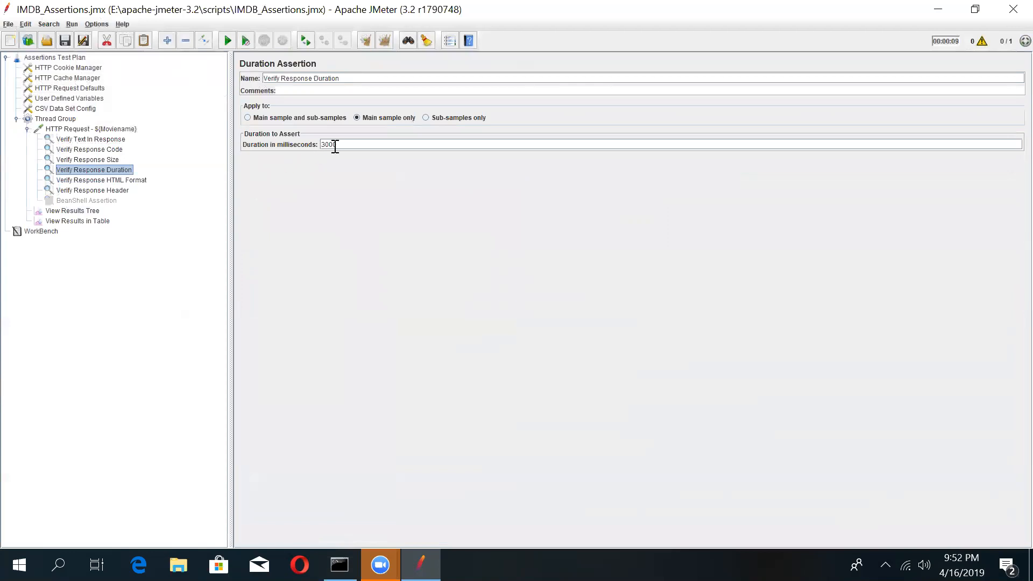
click(97, 221)
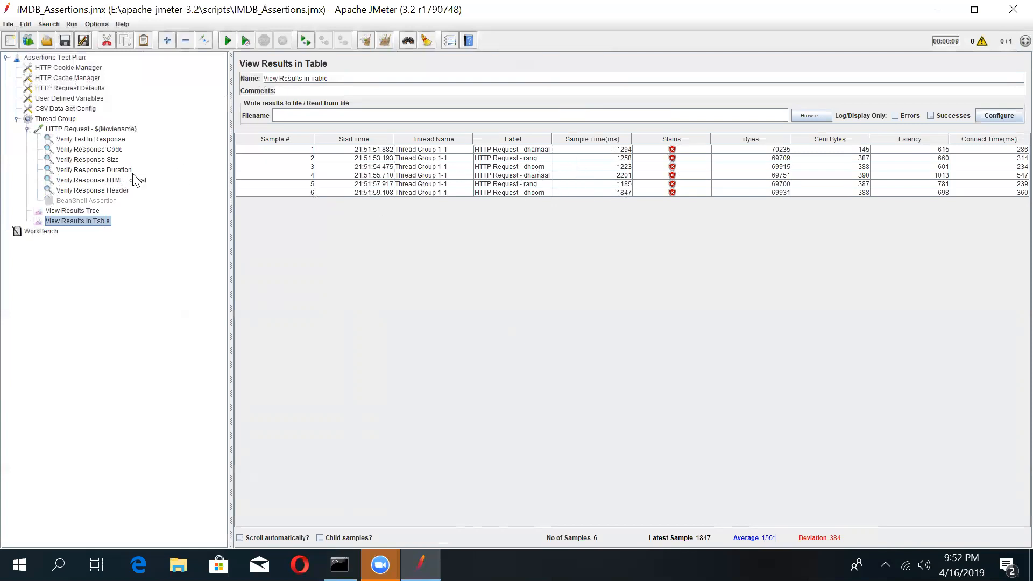
click(115, 171)
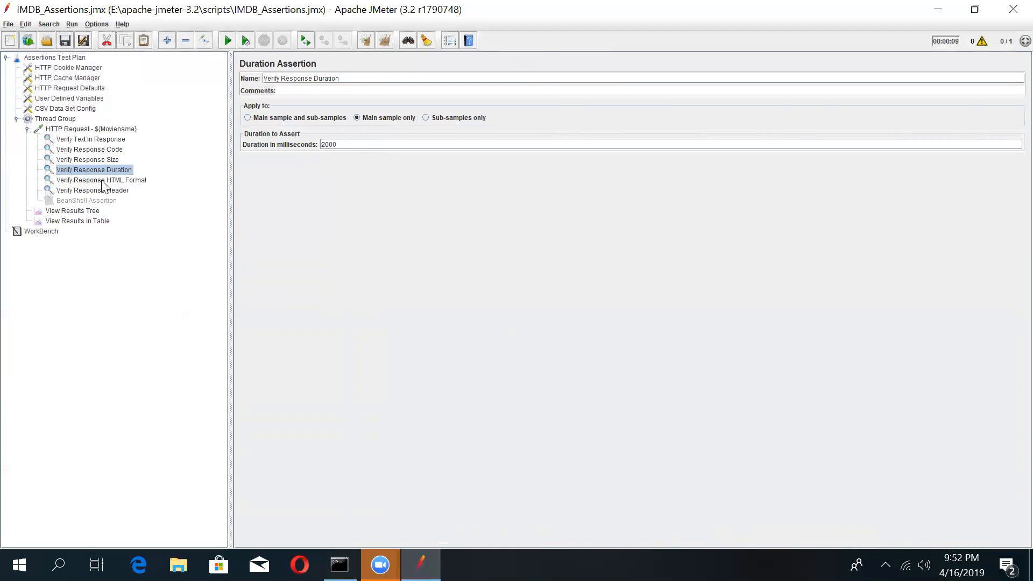
Step: Clear the results, rerun the test with the Thread Group's loop count set to 3, and view the results table
click(85, 213)
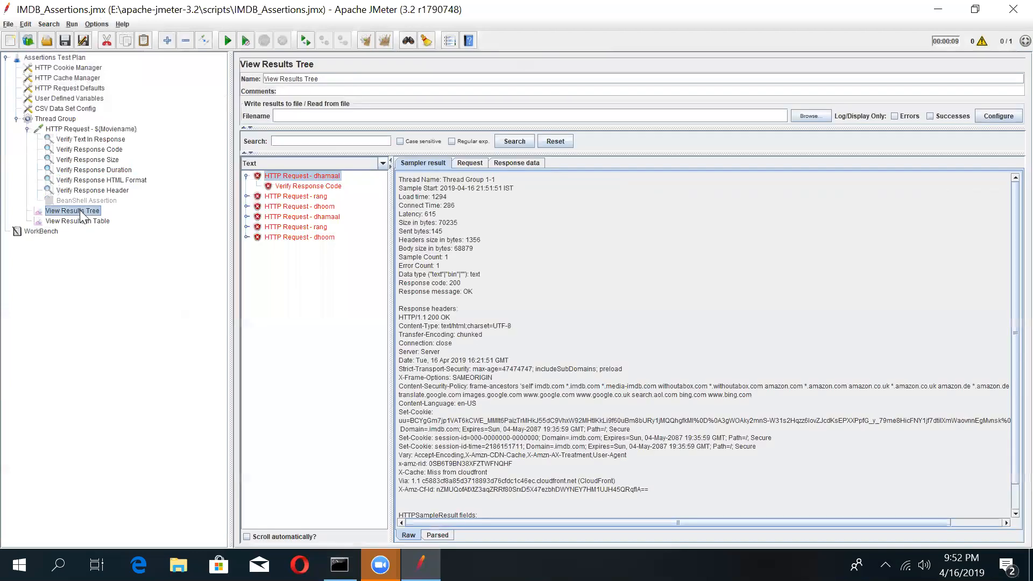
click(385, 41)
click(60, 119)
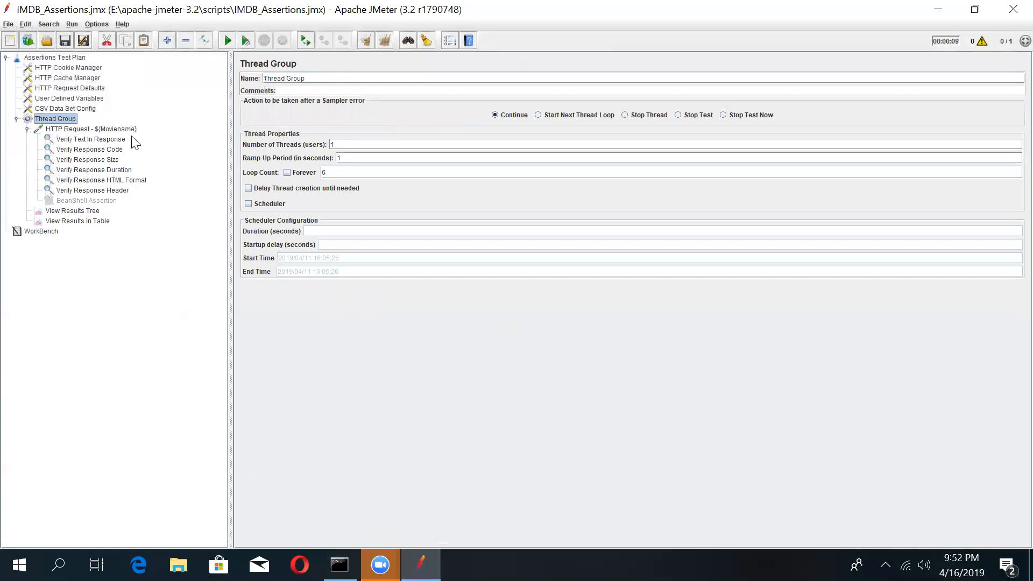
click(330, 172)
click(227, 41)
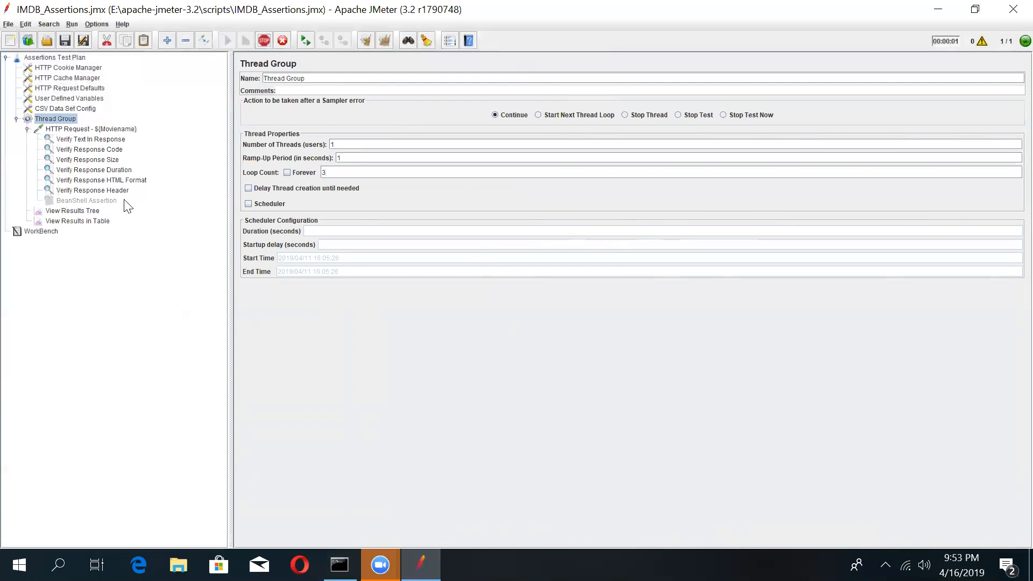
click(88, 221)
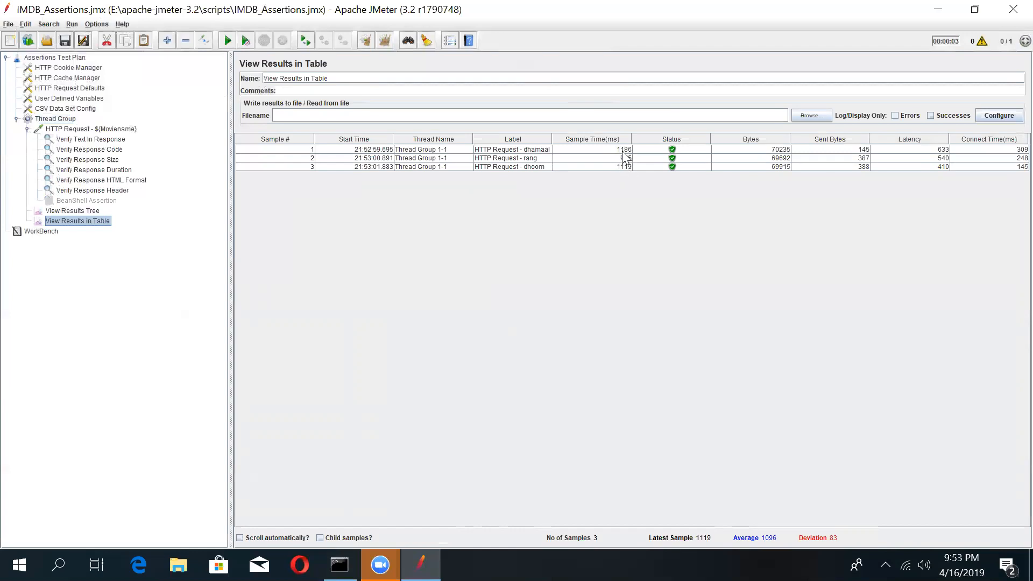
Step: Set the Verify Response Duration assertion to 1000 milliseconds and rerun the test on cleared results
click(105, 162)
click(107, 171)
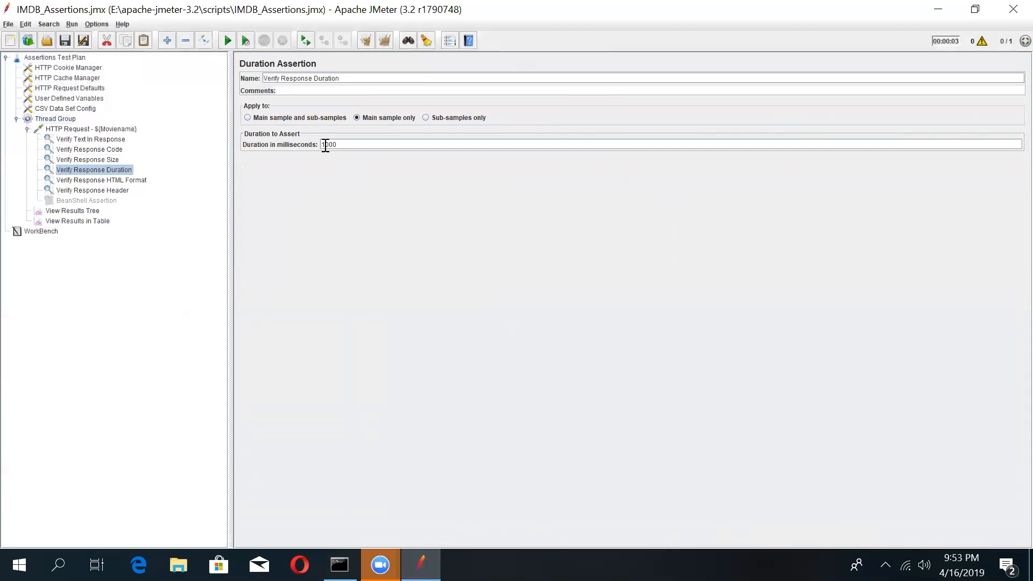
click(95, 222)
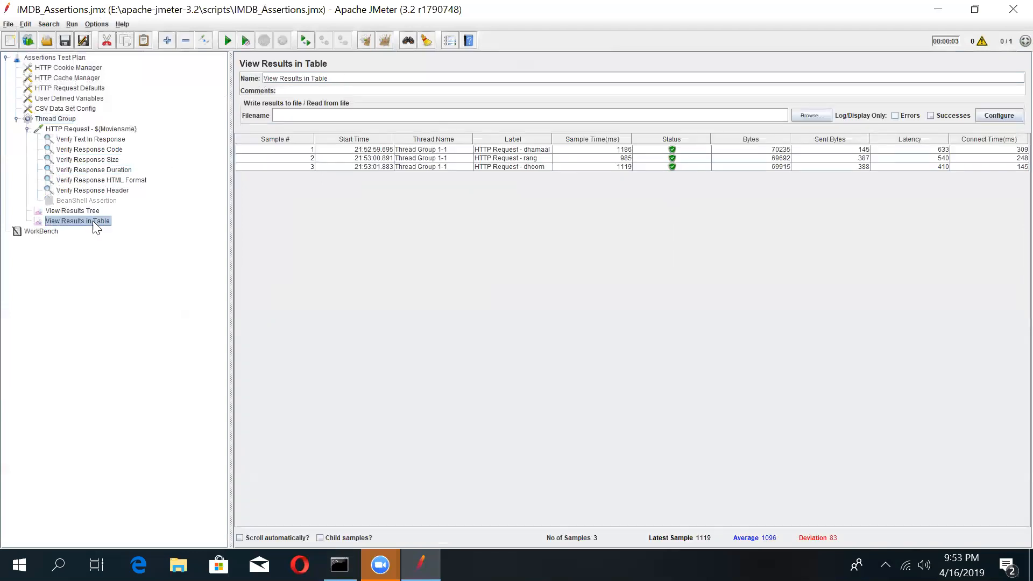
click(385, 41)
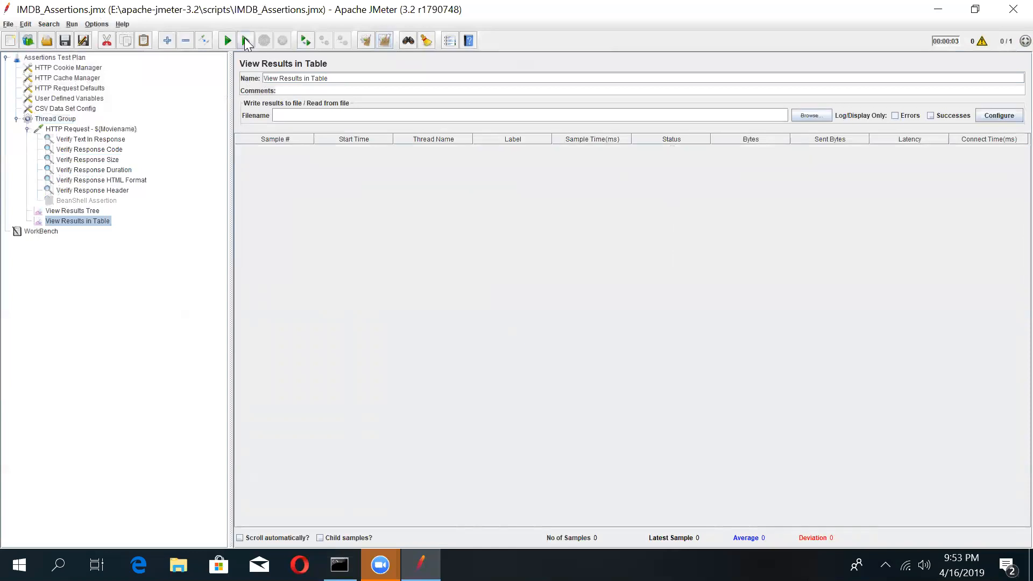
click(229, 41)
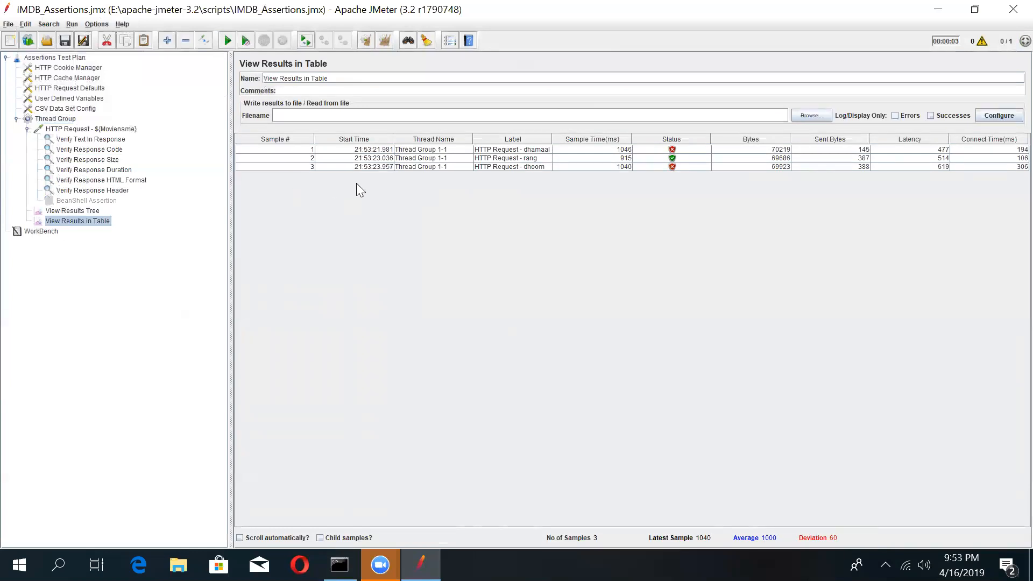
Step: Compare the dhamaal request's sample time in the results table with the limit in the Verify Response Duration assertion
click(628, 152)
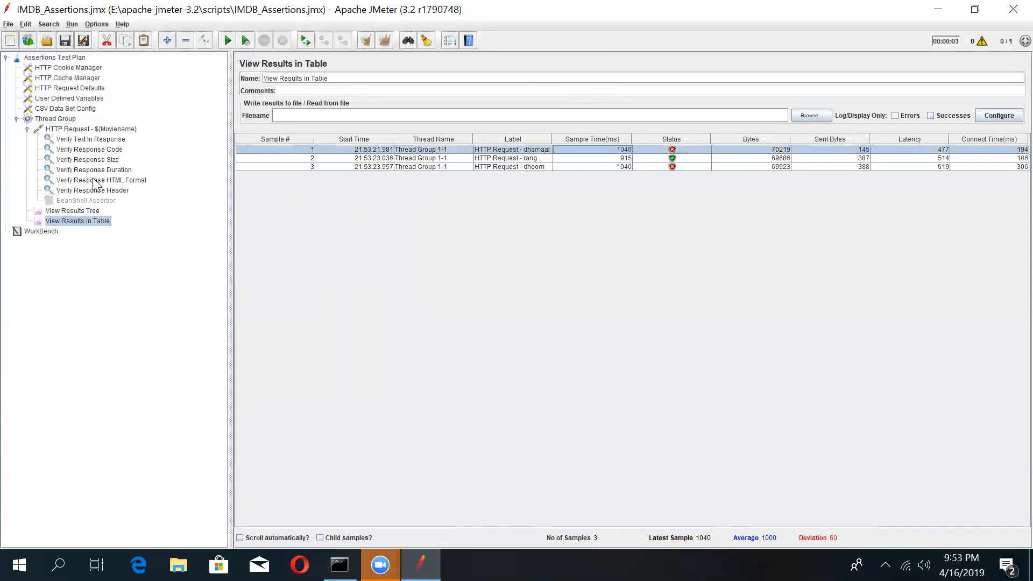
click(108, 171)
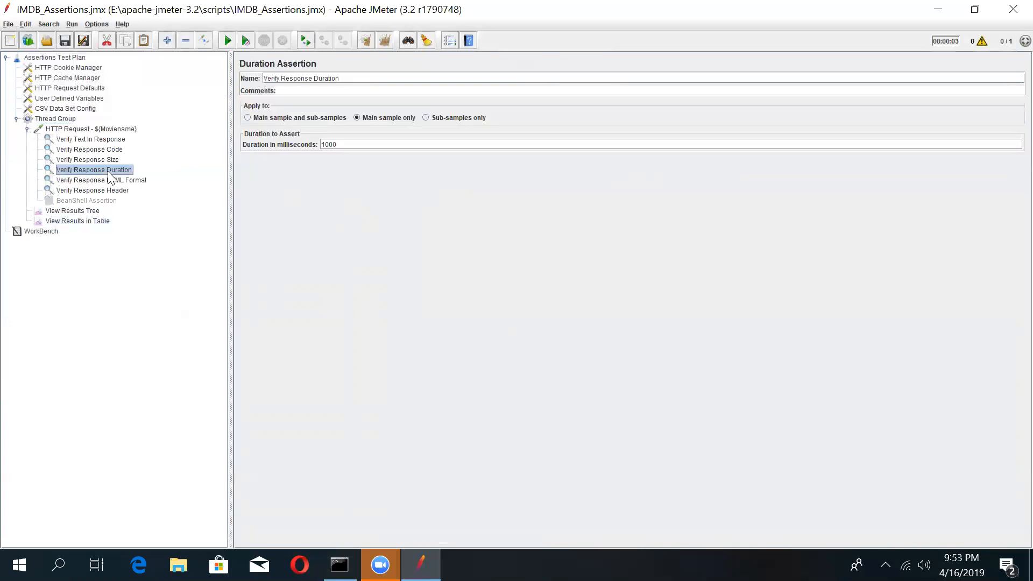
click(93, 220)
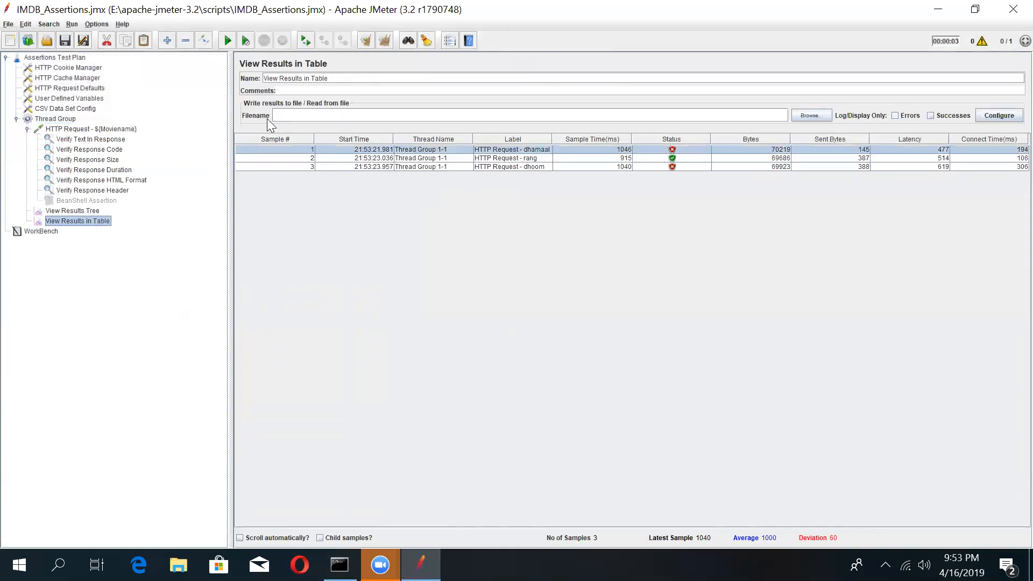
Step: Clear all results and enable the BeanShell Assertion under the HTTP request
click(385, 41)
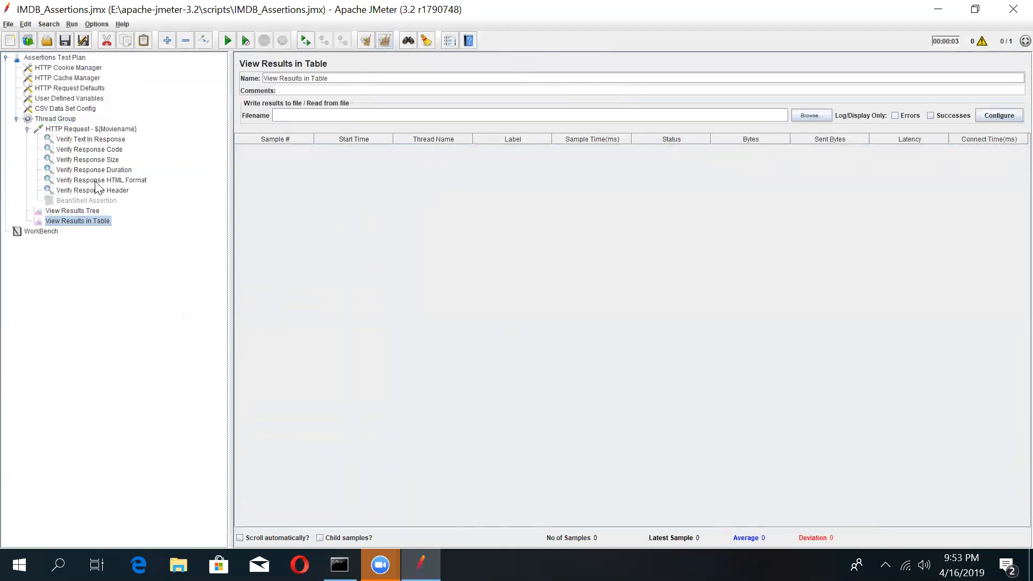
click(79, 197)
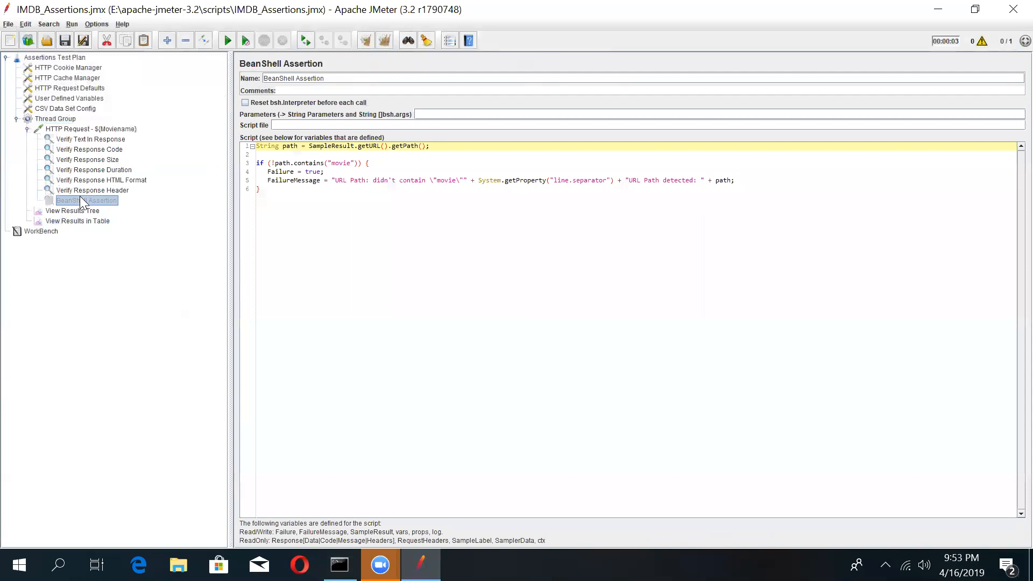
right_click(79, 197)
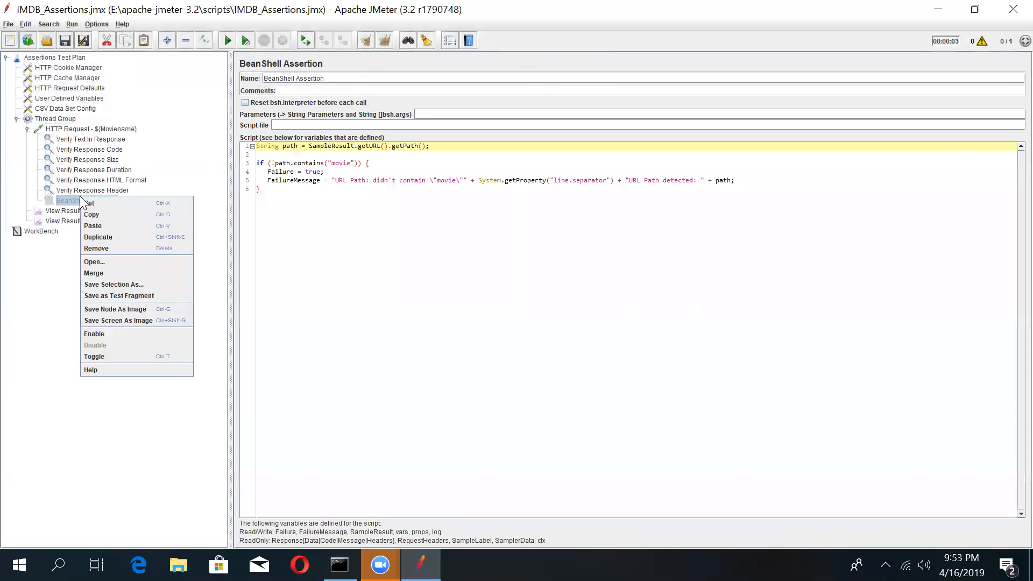
click(100, 334)
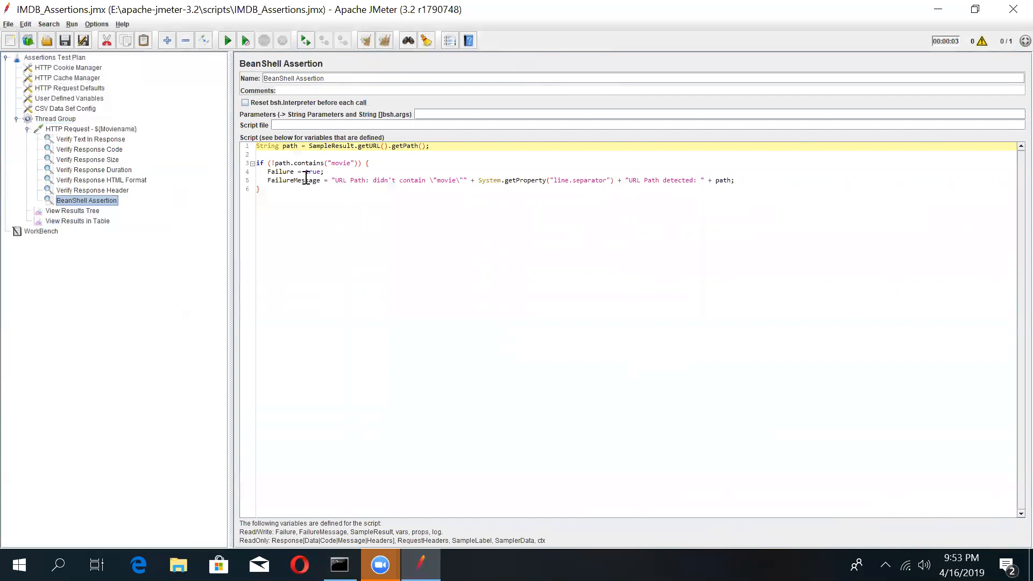
Step: Compare the HTTP request's path with the "movie" text checked in the BeanShell Assertion script
click(45, 120)
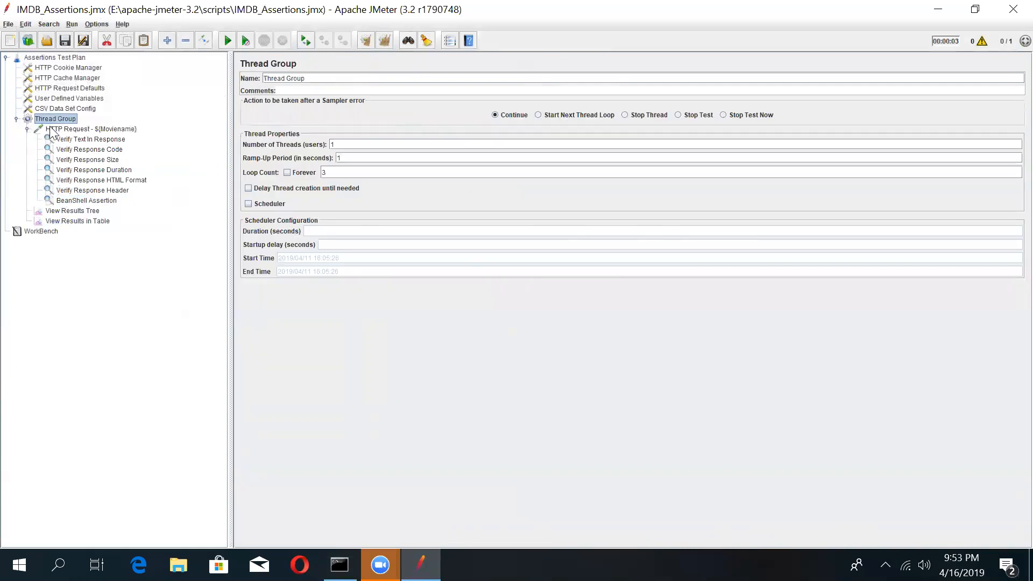
click(51, 129)
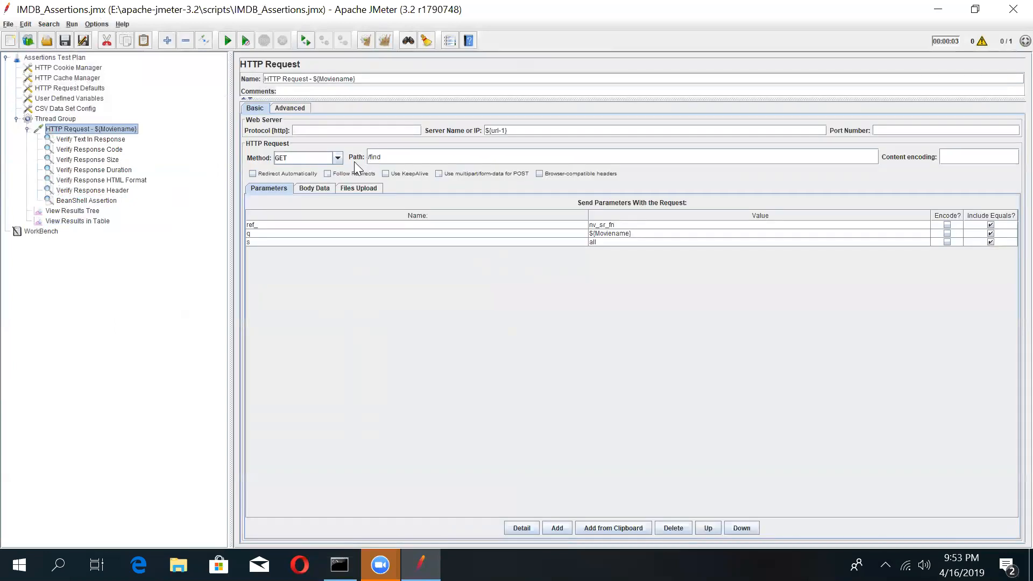
click(96, 201)
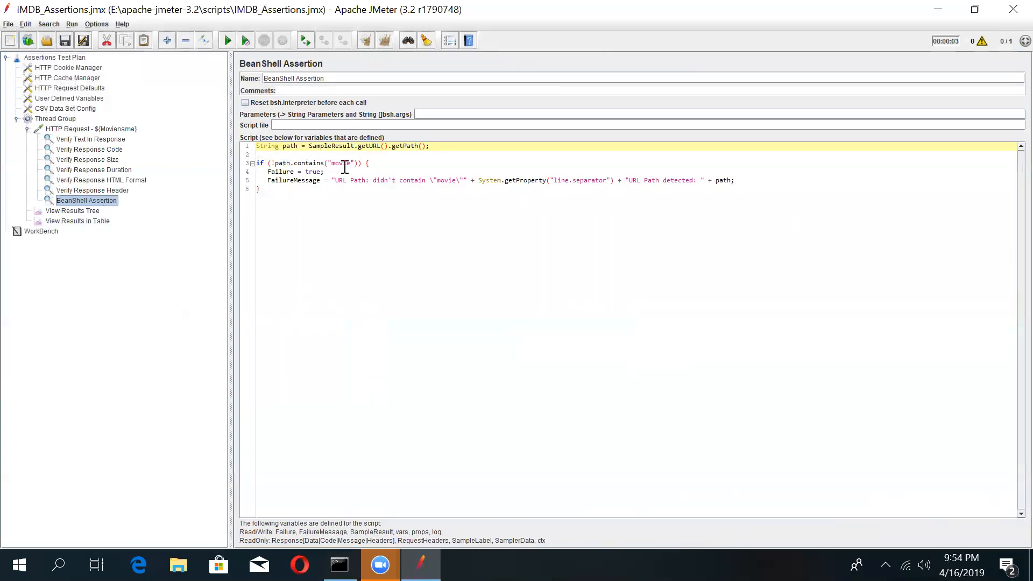
double_click(345, 164)
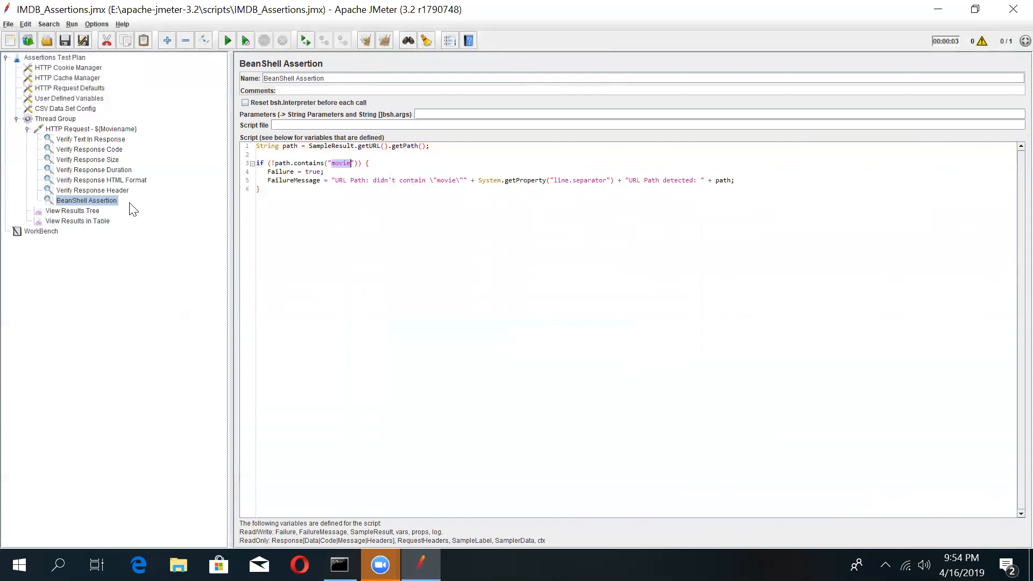
Step: Clear all results, rerun the test, and inspect the BeanShell Assertion result under the dhamaal request
click(376, 41)
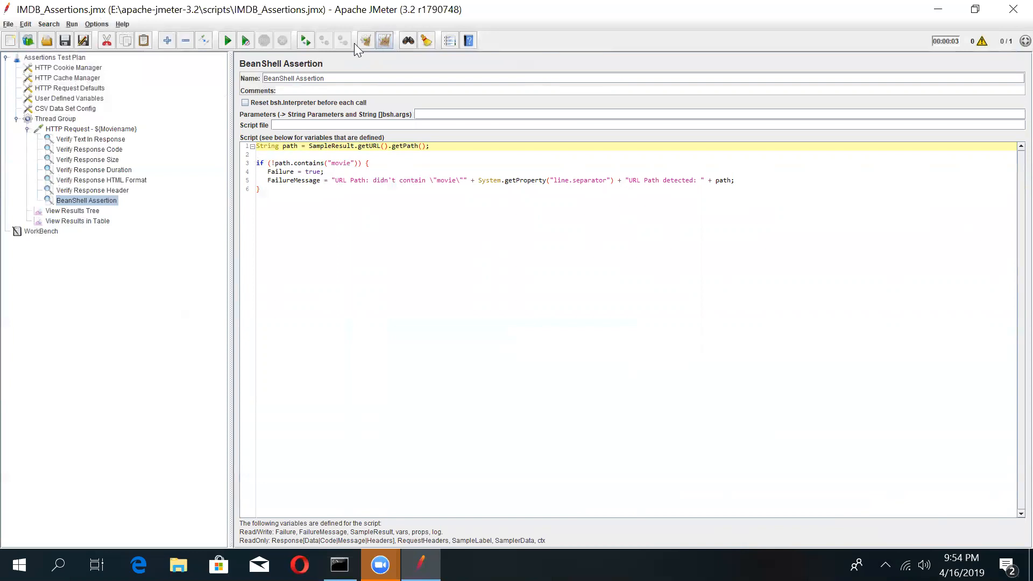
click(232, 43)
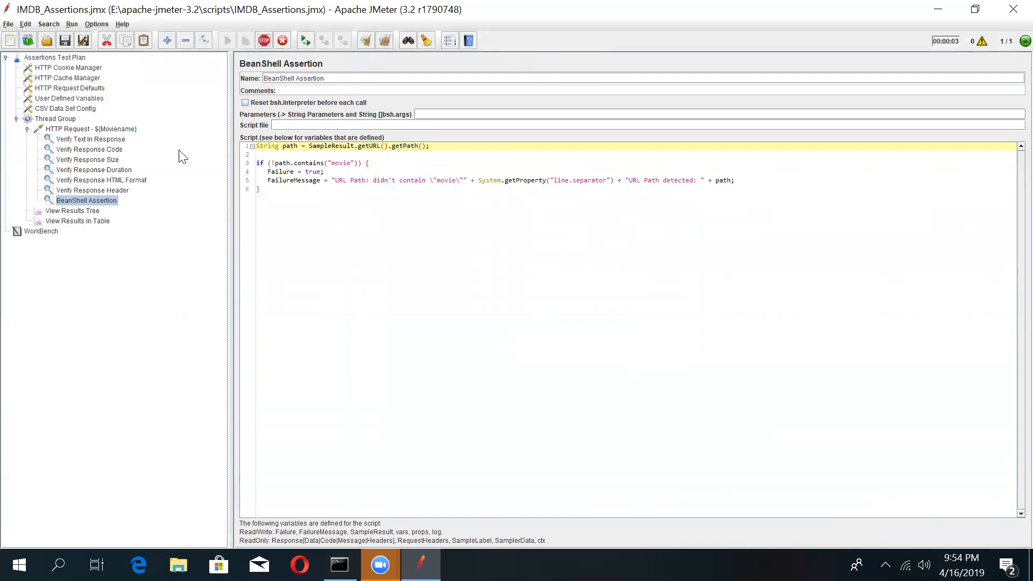
click(79, 210)
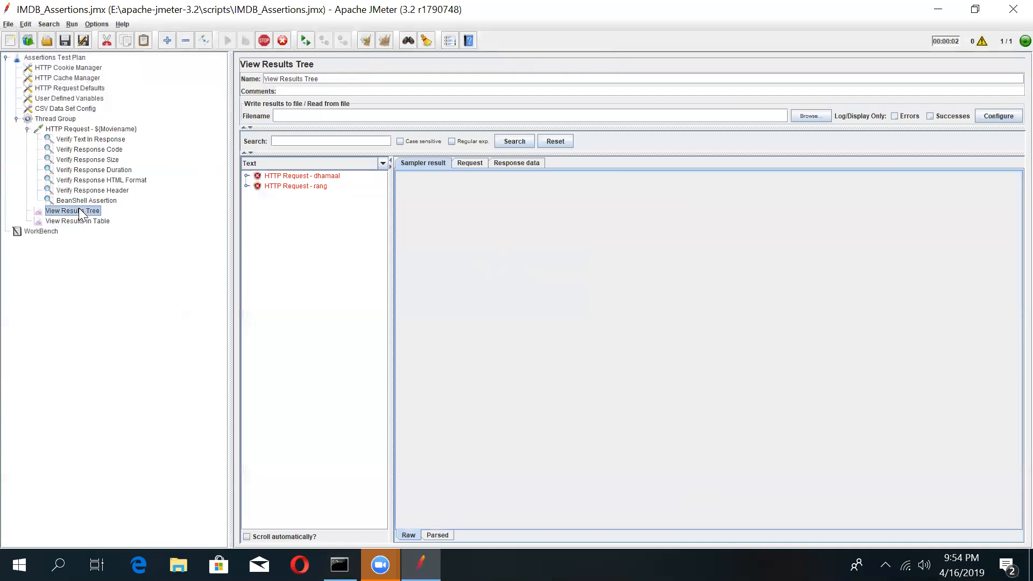
click(246, 176)
click(282, 186)
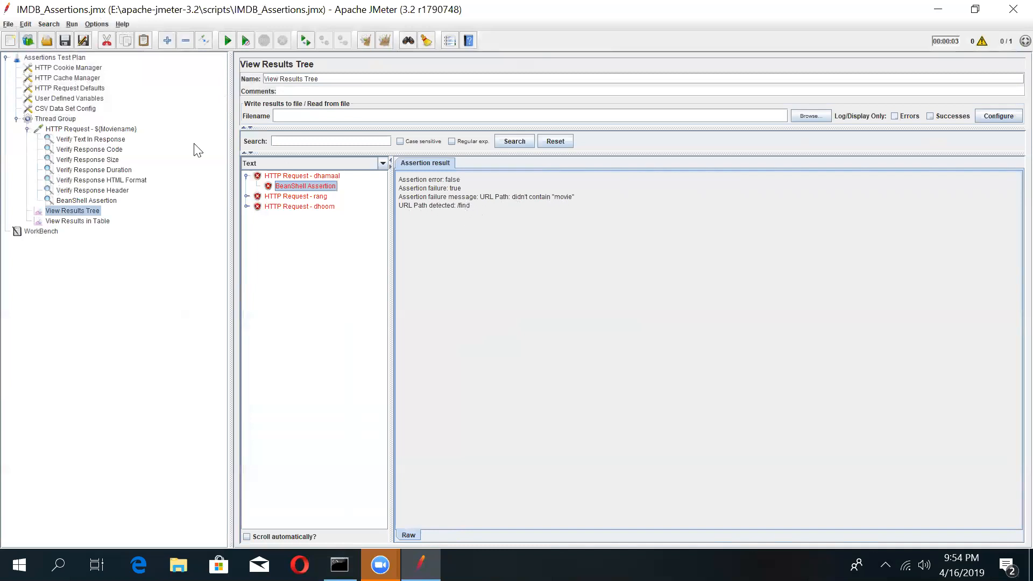
Step: Replace "movie" with "find" in the BeanShell Assertion script's path condition and failure message to match the HTTP request's path
click(89, 128)
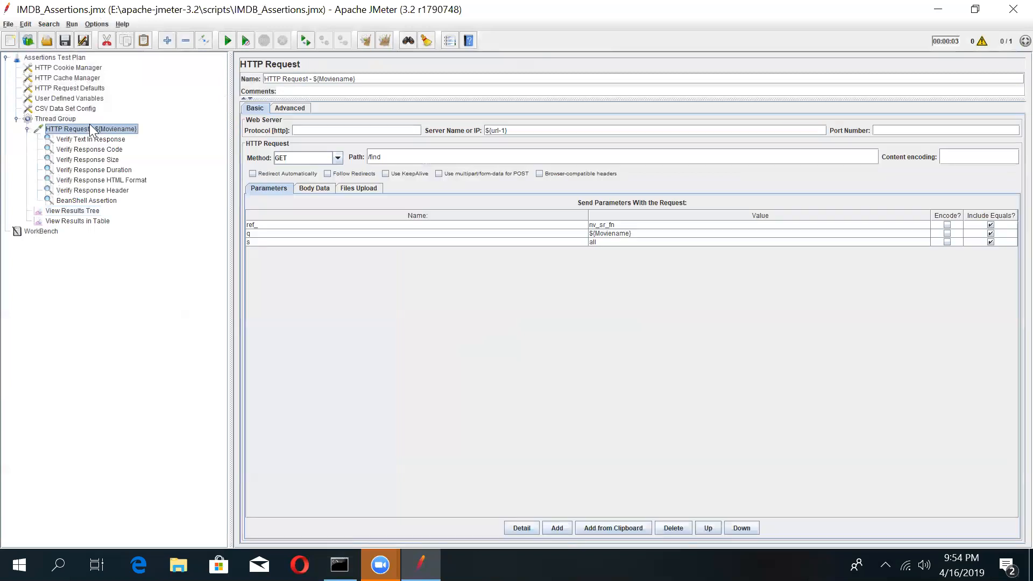
click(386, 159)
click(112, 202)
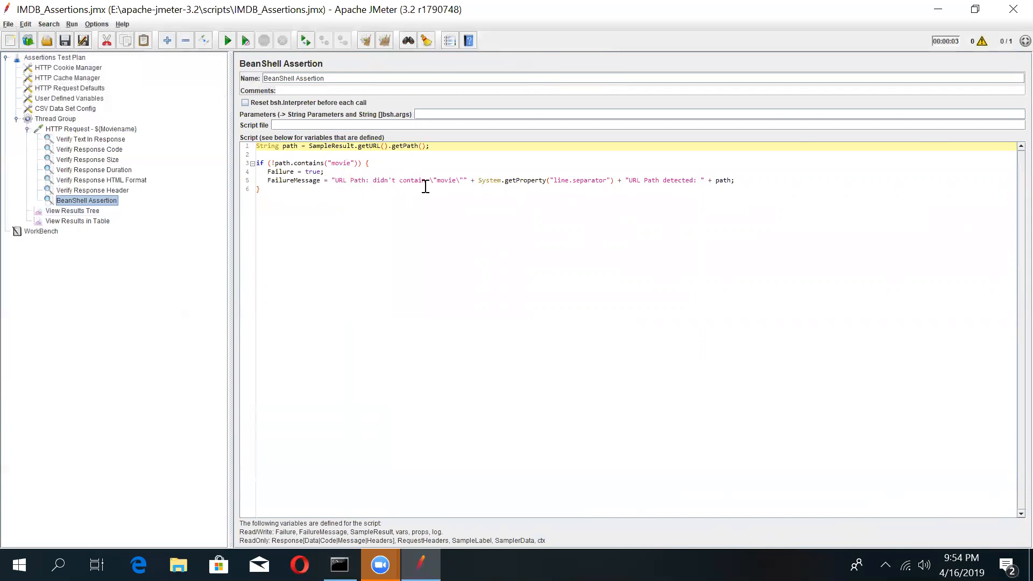
double_click(342, 164)
text(film)
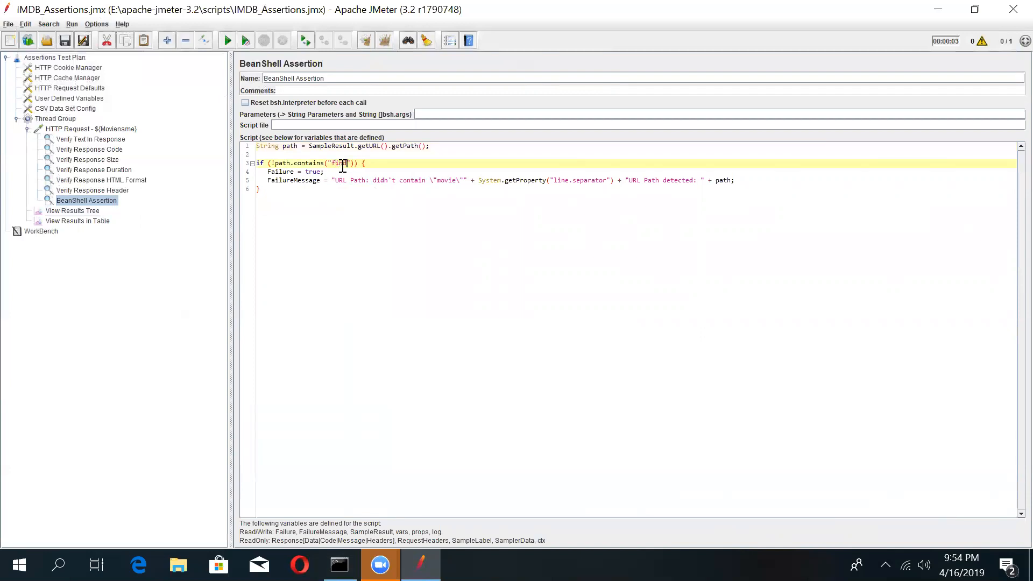
double_click(450, 180)
text(find)
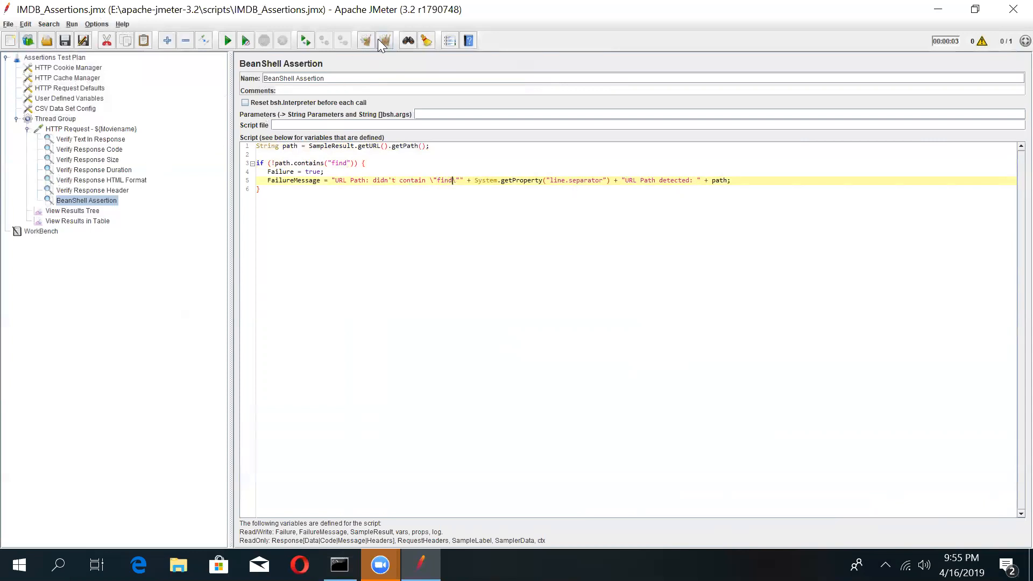
Step: Rerun the test with the edited script and inspect the Verify Response Duration result under the dhamaal request
click(228, 41)
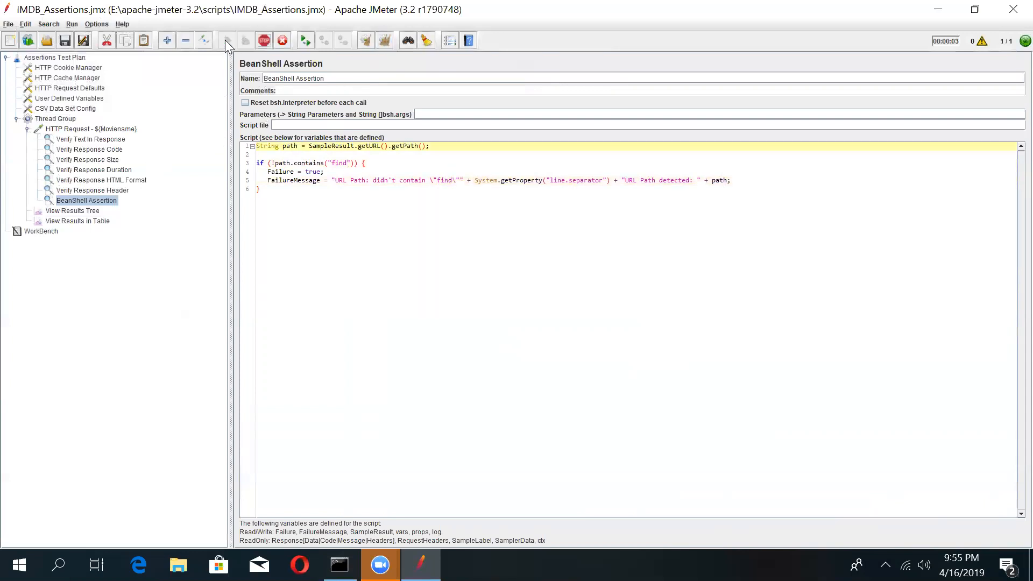
click(75, 211)
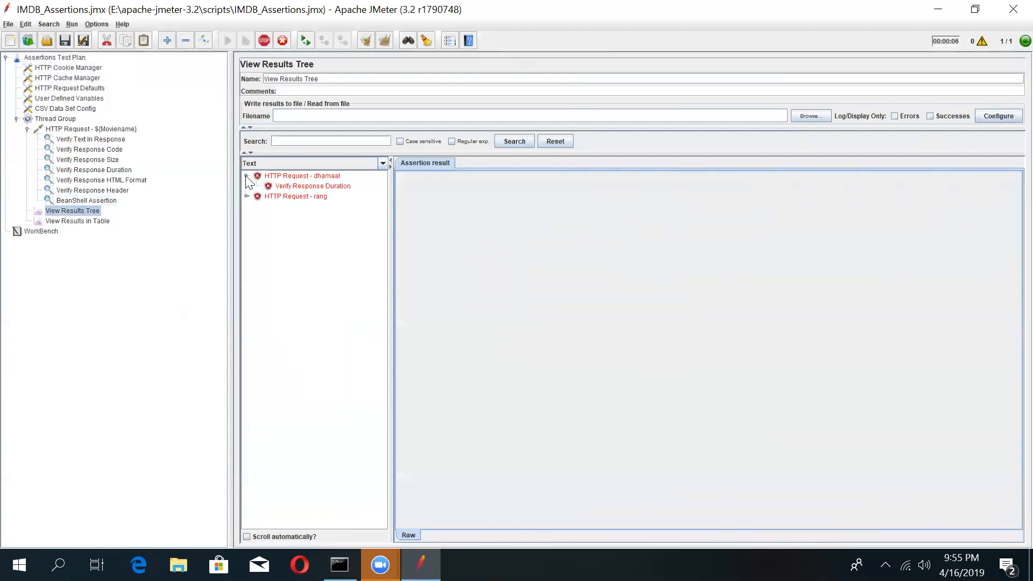
click(246, 177)
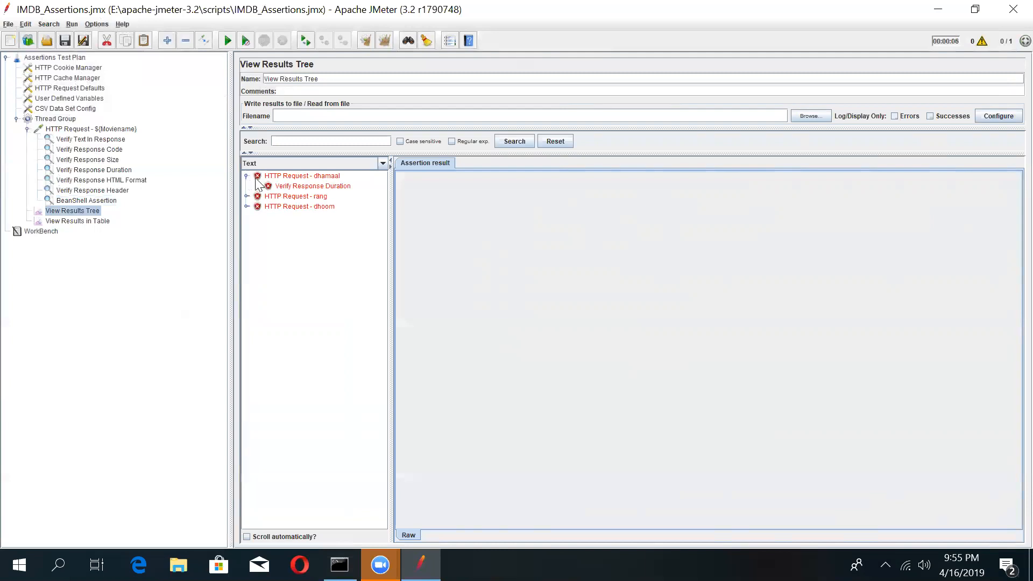
click(288, 186)
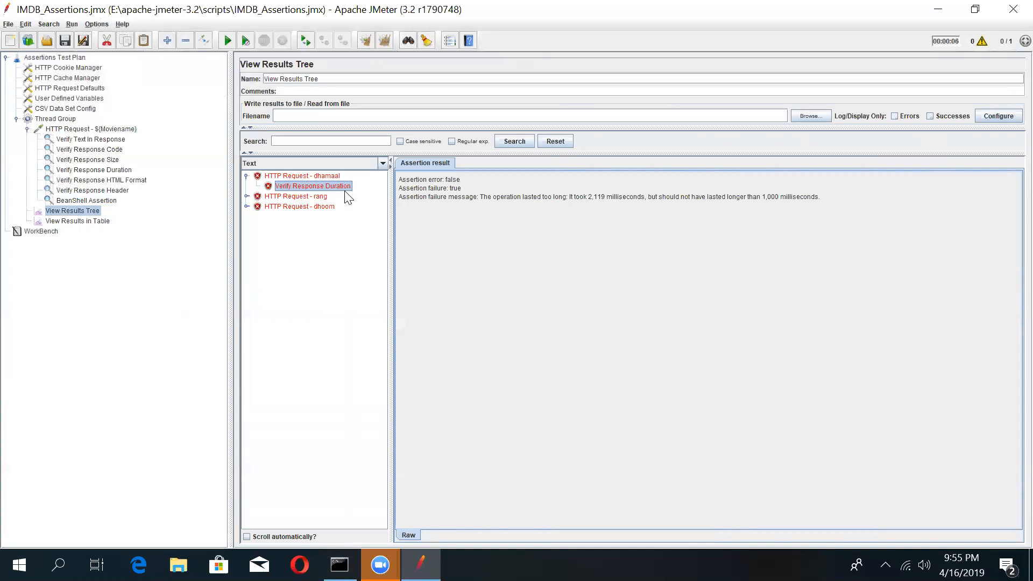
Step: Set the Verify Response Duration assertion to 3000 milliseconds and clear all results
click(101, 171)
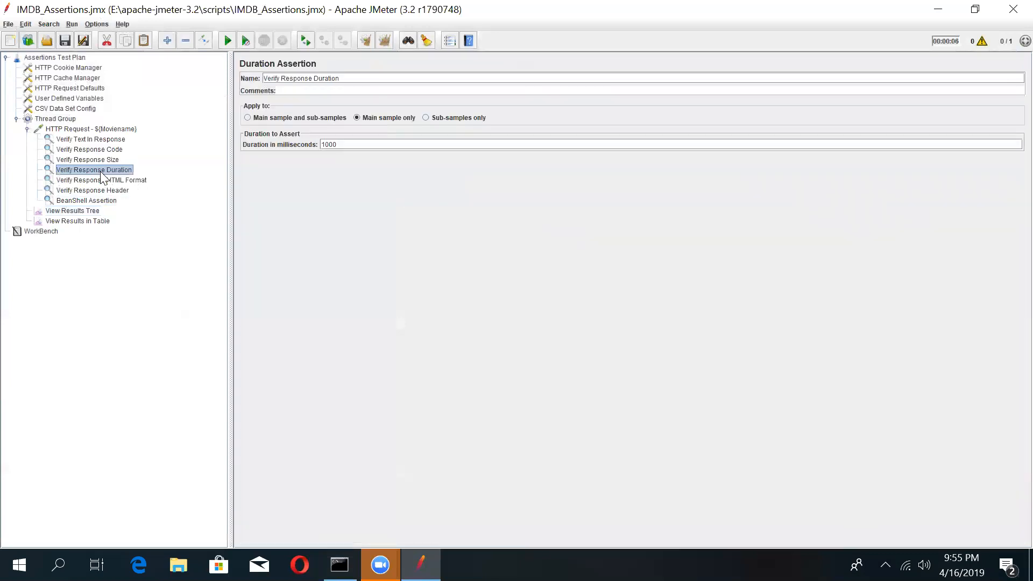
drag(341, 143, 314, 145)
text(3000)
click(384, 41)
Step: Compare the "find" text in the BeanShell Assertion script's condition with the HTTP request's path
click(98, 200)
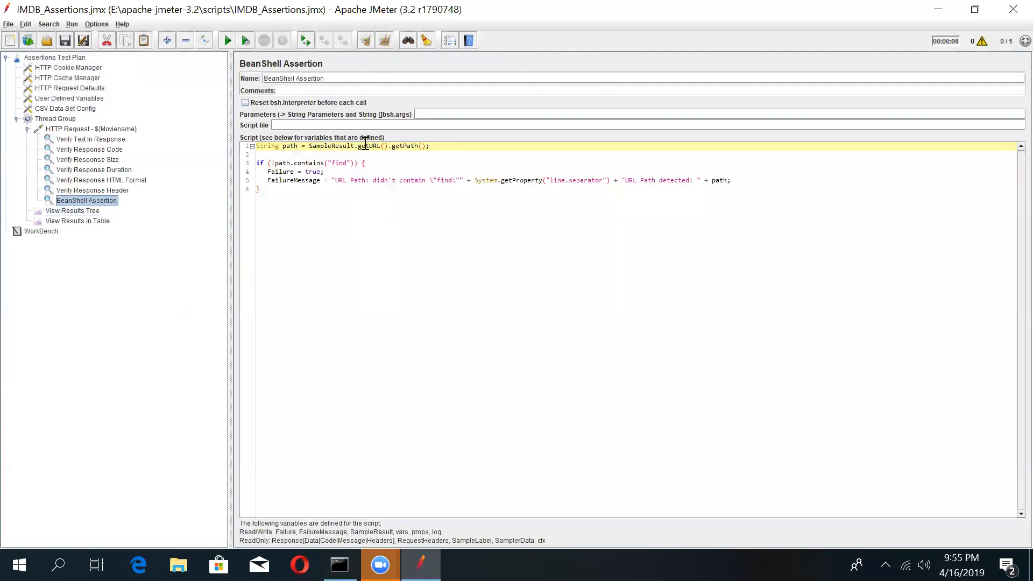
double_click(336, 164)
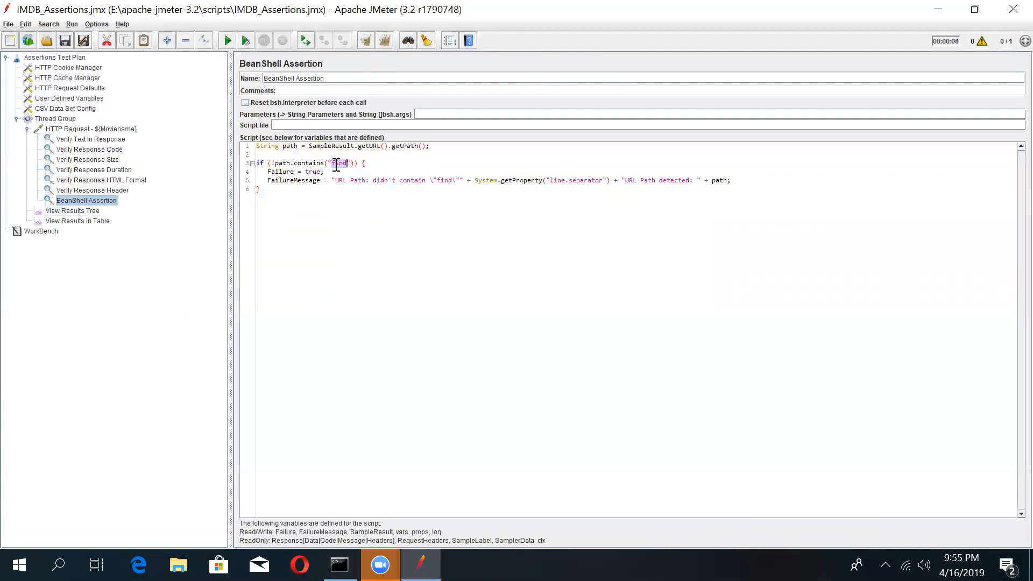
click(91, 130)
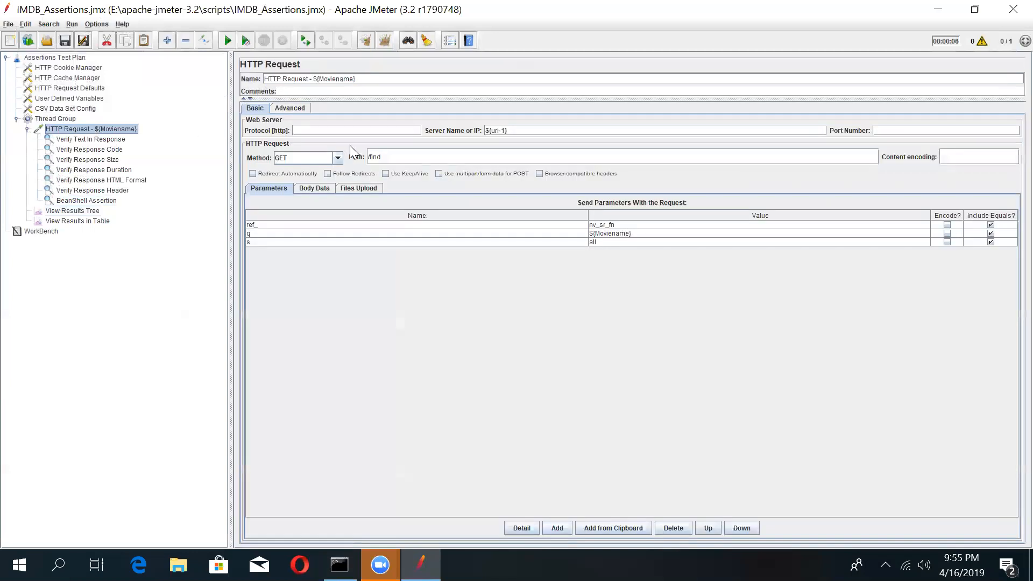
Step: Rerun the test and review the sampler results of the dhamaal, rang and dhoom requests before minimizing the window
click(226, 40)
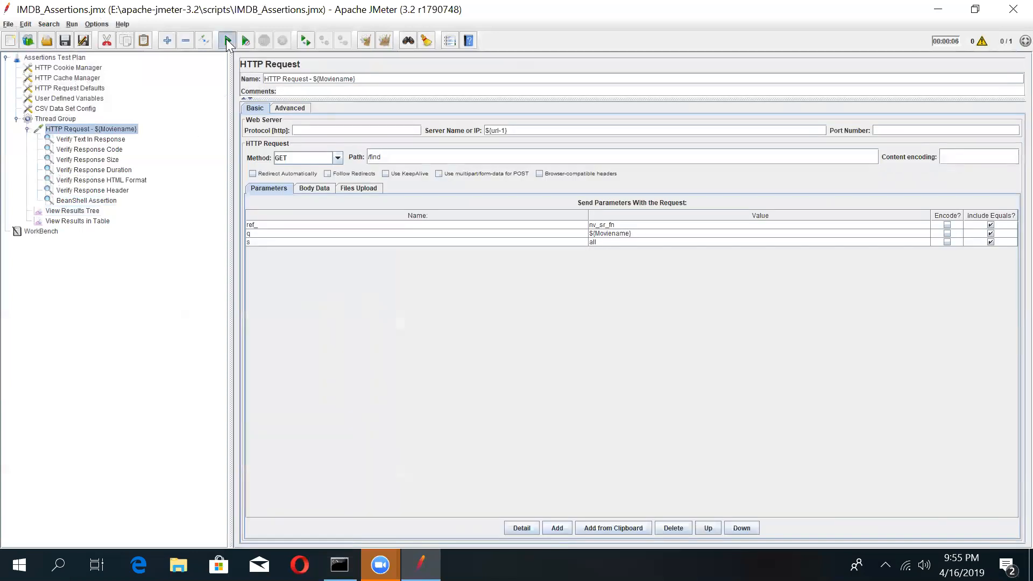
click(91, 210)
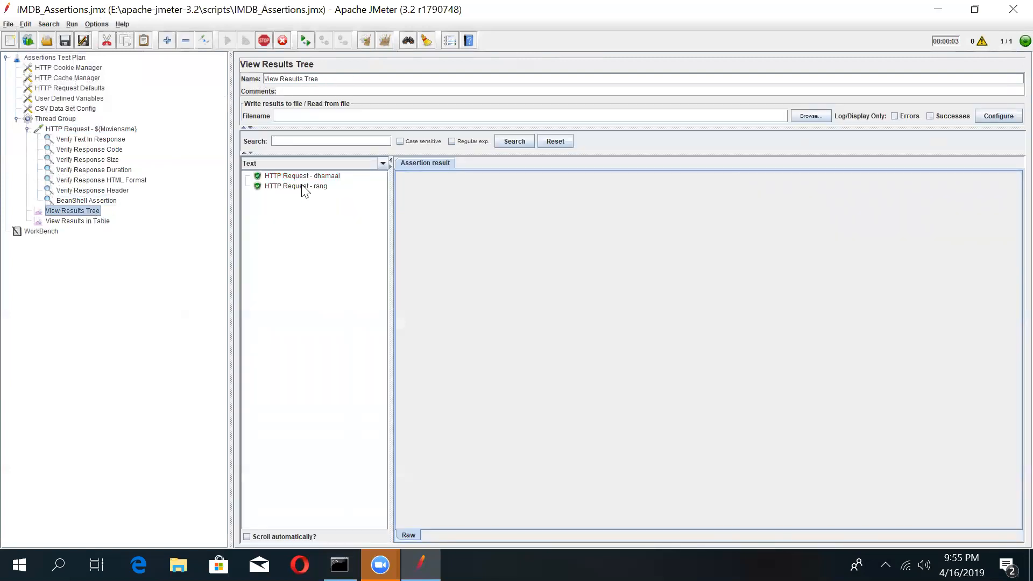
click(287, 177)
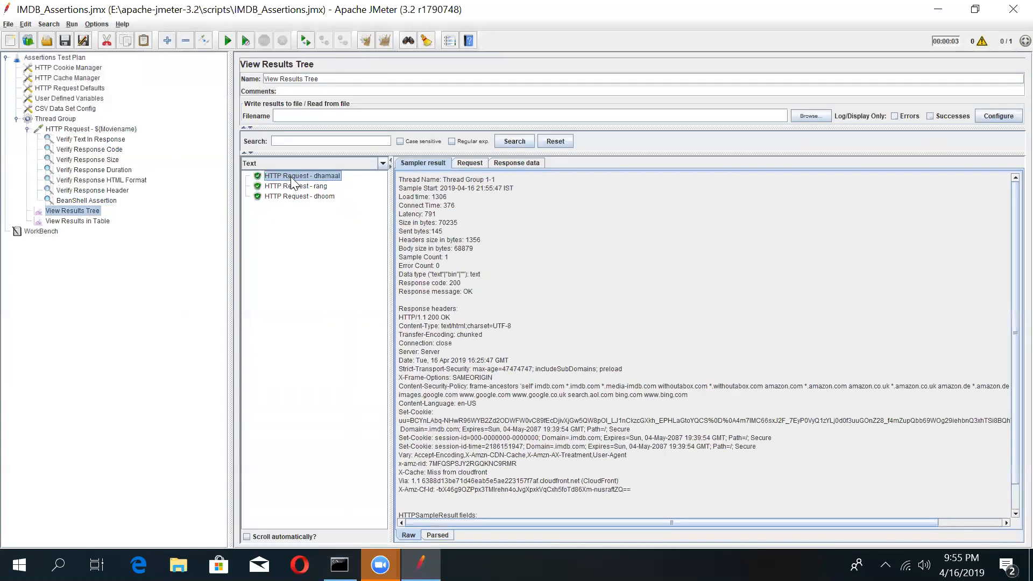
click(297, 187)
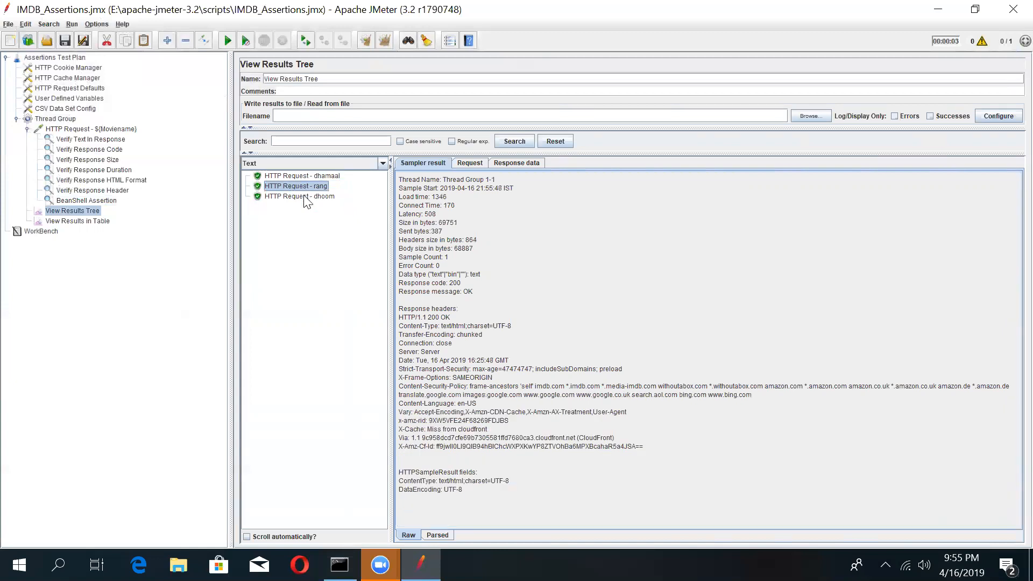
click(303, 196)
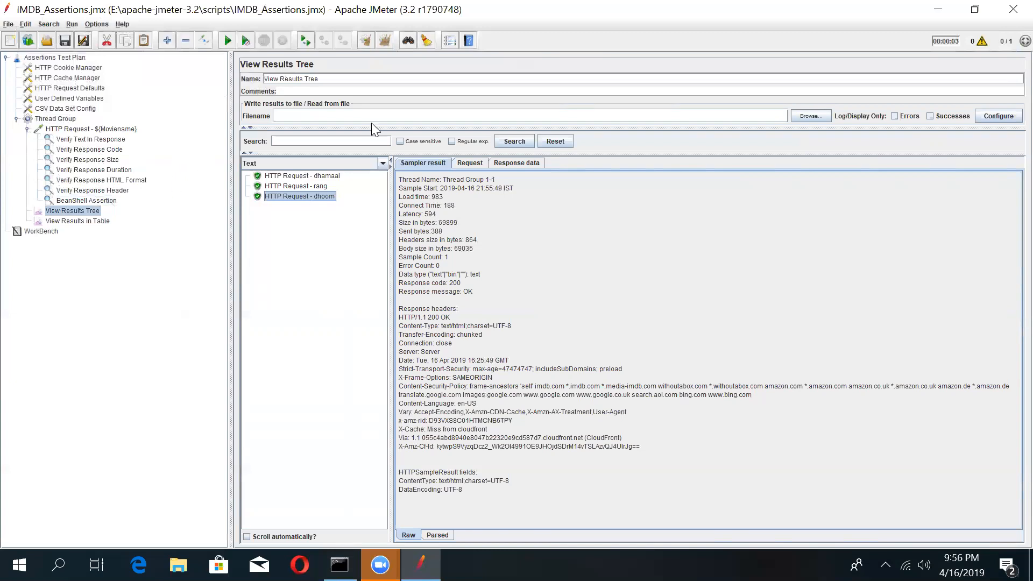
click(933, 7)
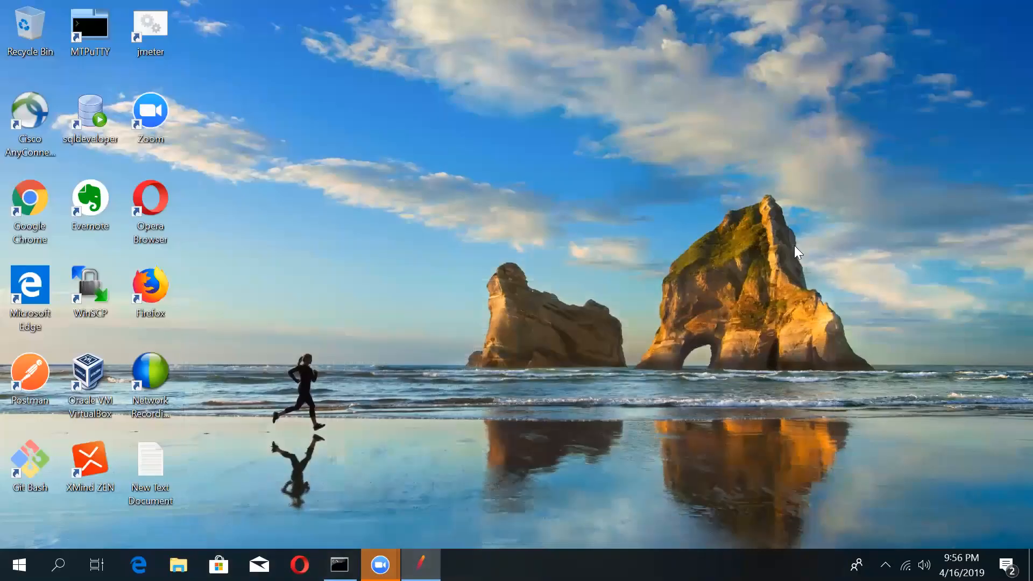